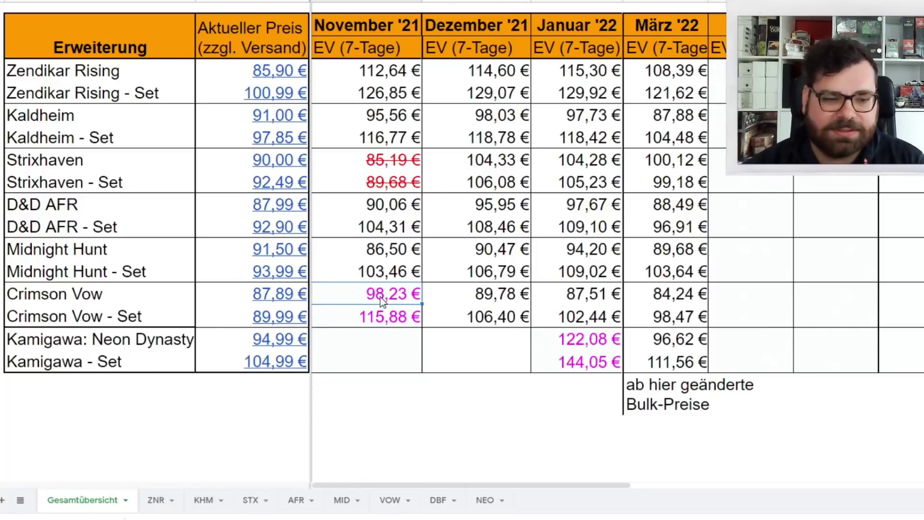
Examine the struck-through Strixhaven values for November '21 and the monthly EV columns through März '22 in the Gesamtübersicht sheet
{"action": "left_click", "coordinate": [392, 168]}
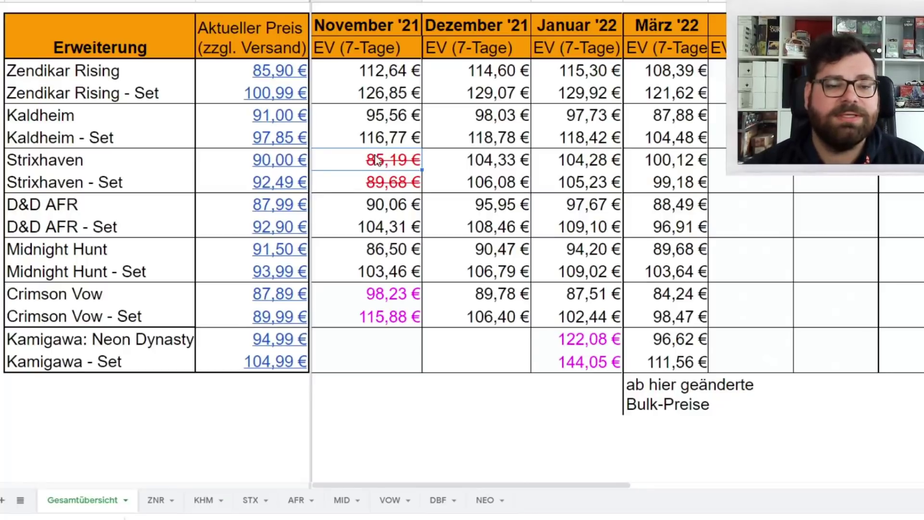
{"action": "left_click_drag", "start_coordinate": [385, 162], "coordinate": [392, 183]}
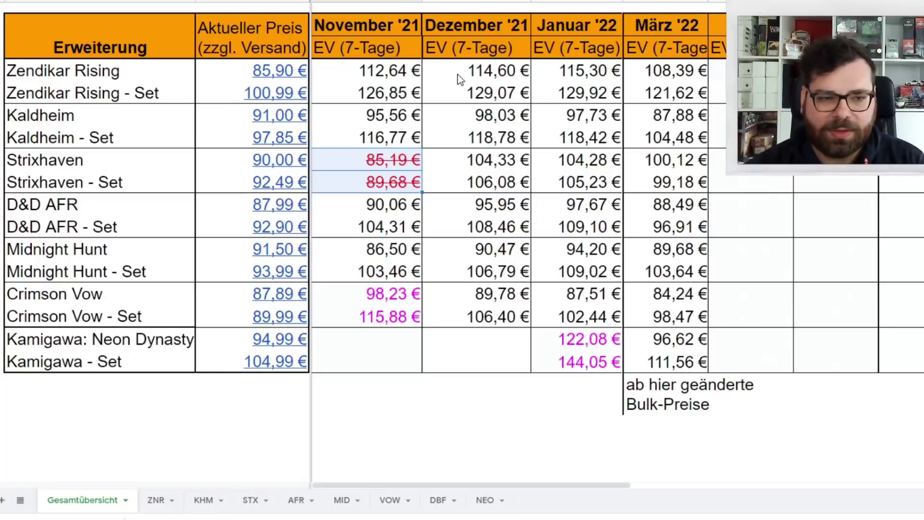
{"action": "left_click_drag", "start_coordinate": [380, 24], "coordinate": [691, 357]}
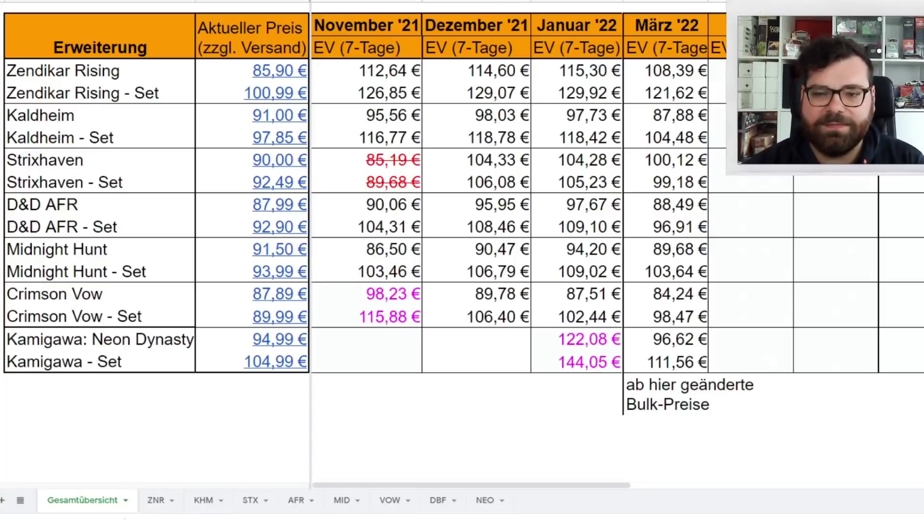
Examine Skyclave Apparition, Luminarch Aspirant and the average rare EV in the ZNR sheet, plus Zendikar Rising's April '22 overview values
{"action": "key", "text": "ctrl+shift+Page_Down"}
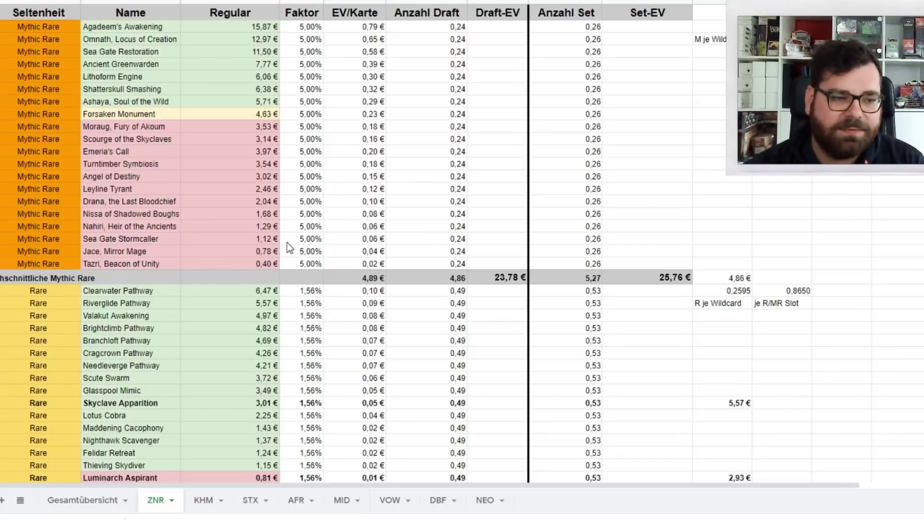
{"action": "scroll", "coordinate": [287, 243], "scroll_direction": "down", "scroll_amount": 4}
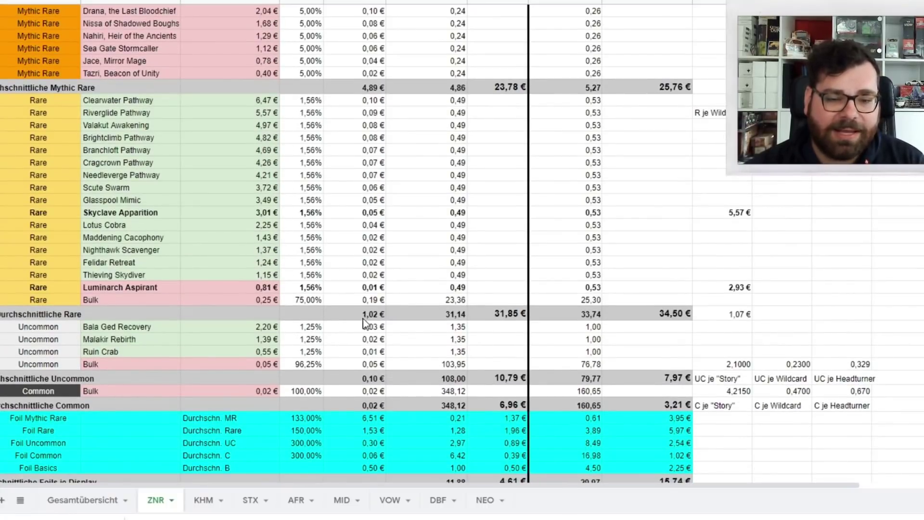
{"action": "left_click", "coordinate": [125, 212]}
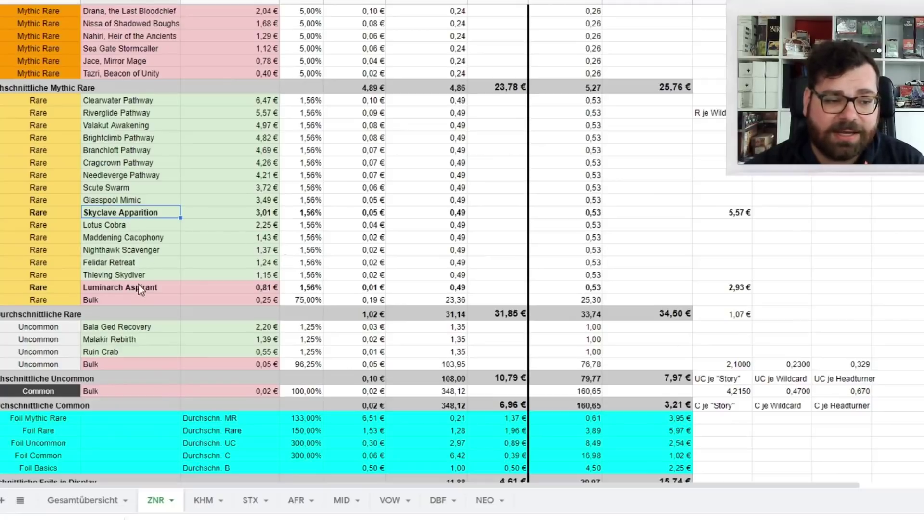
{"action": "left_click", "coordinate": [140, 287]}
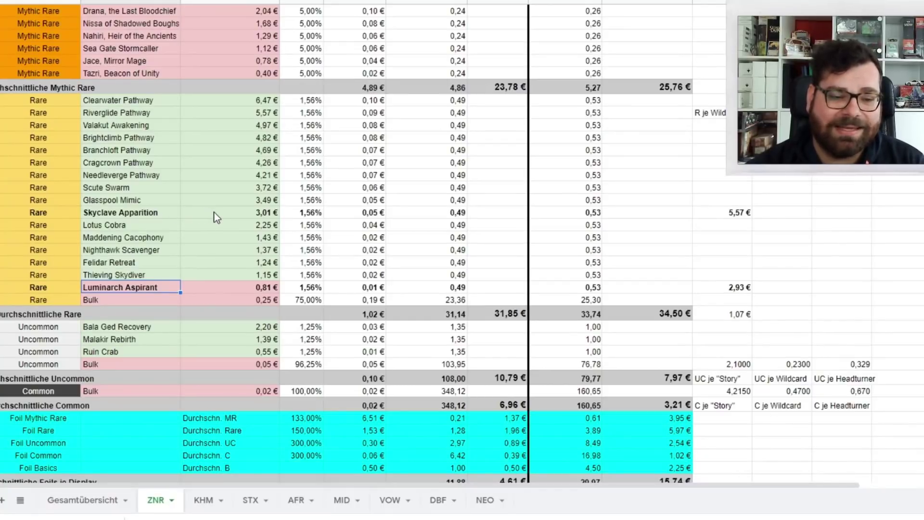
{"action": "left_click", "coordinate": [368, 316]}
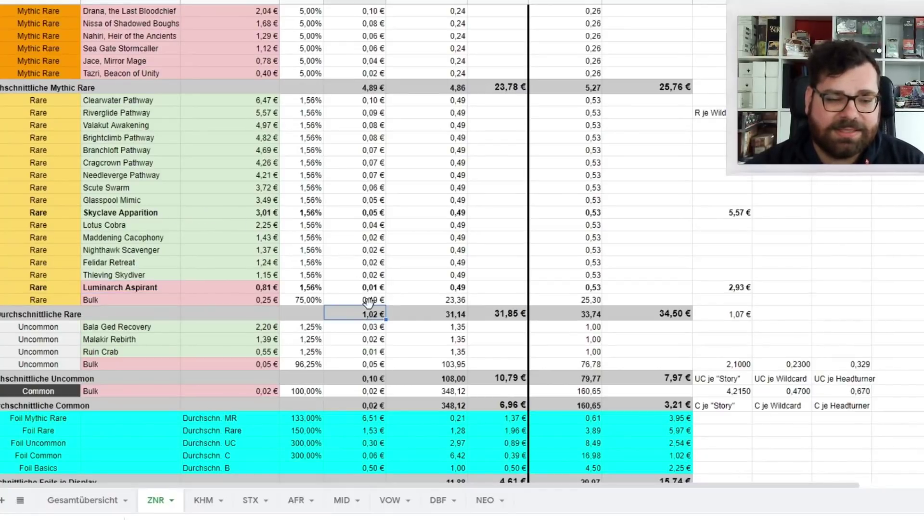
{"action": "scroll", "coordinate": [273, 292], "scroll_direction": "down", "scroll_amount": 2}
{"action": "scroll", "coordinate": [290, 299], "scroll_direction": "down", "scroll_amount": 2}
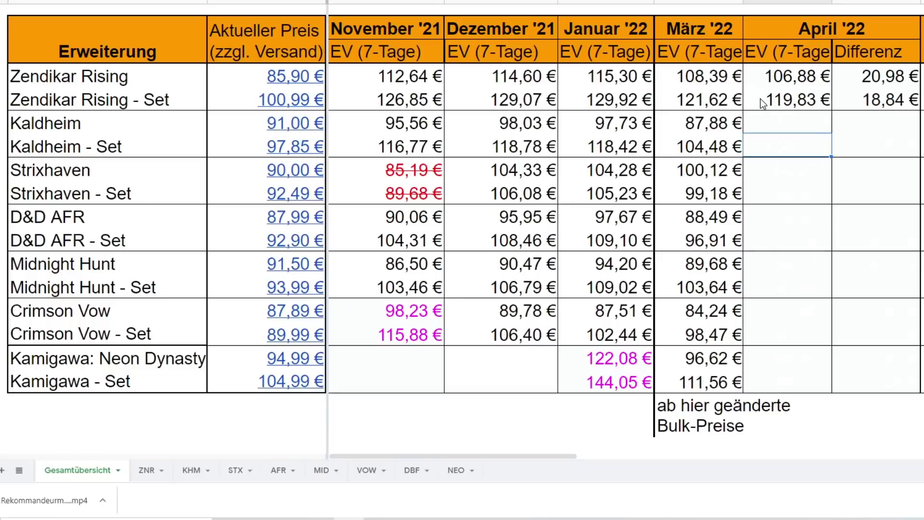
{"action": "left_click_drag", "start_coordinate": [779, 79], "coordinate": [875, 109]}
{"action": "left_click", "coordinate": [811, 99]}
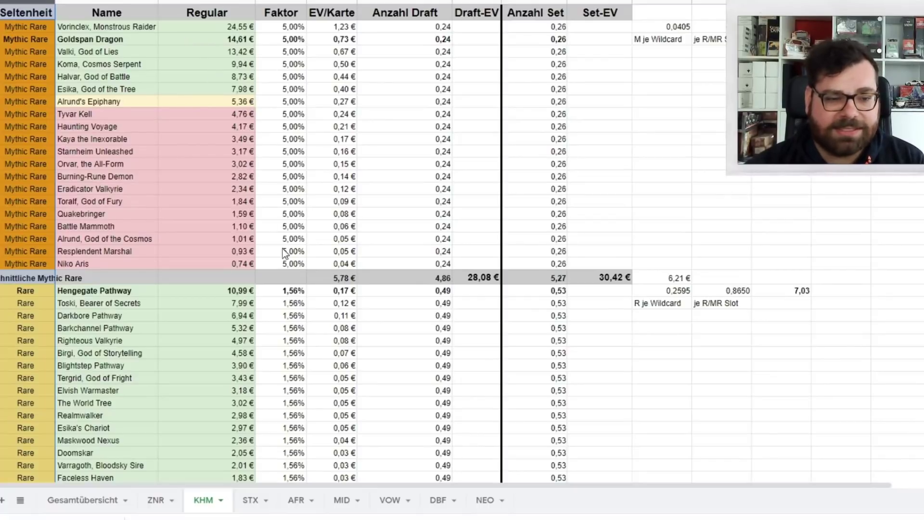
Examine the KHM sheet's average mythic rare EV, Goldspan Dragon, Faceless Haven and the rare prices down to the display totals
{"action": "left_click", "coordinate": [332, 277]}
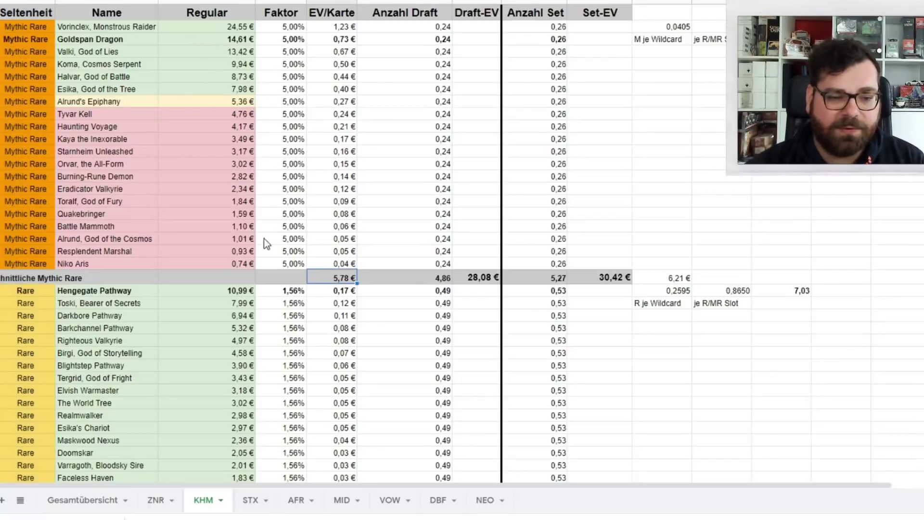
{"action": "left_click", "coordinate": [232, 39]}
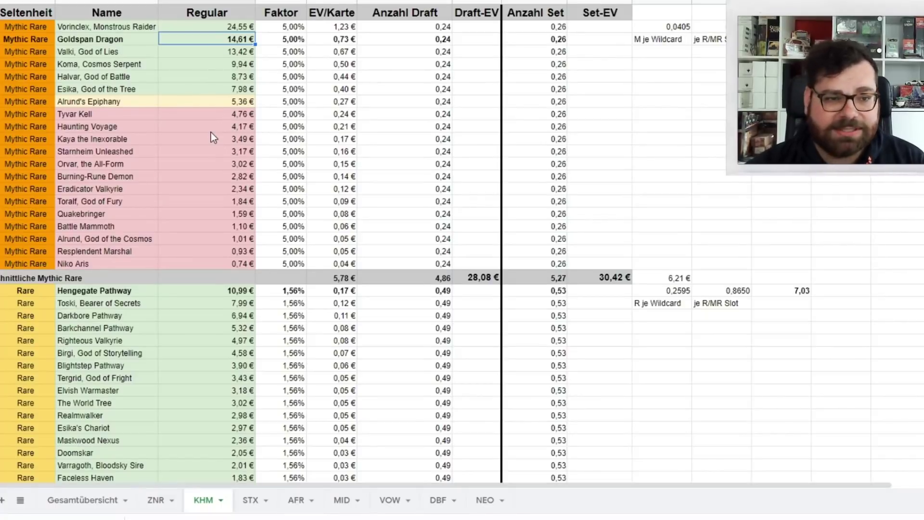
{"action": "scroll", "coordinate": [212, 137], "scroll_direction": "down", "scroll_amount": 3}
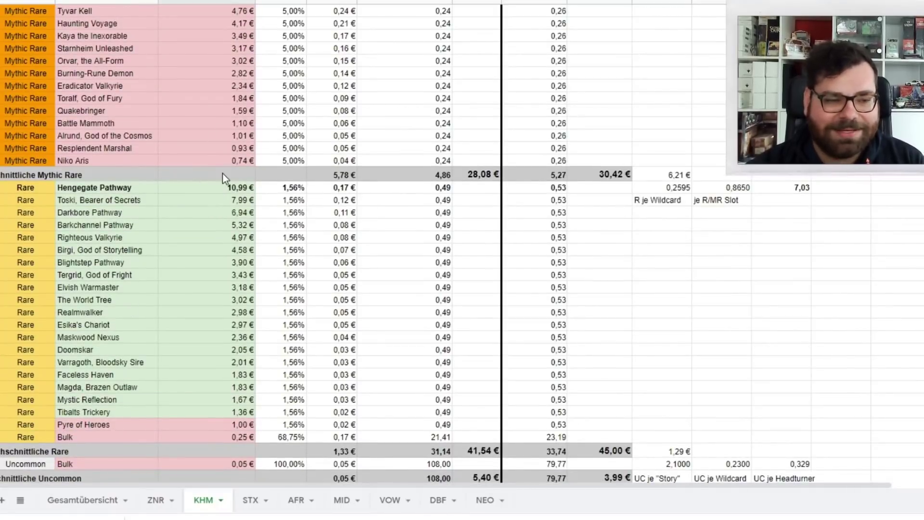
{"action": "scroll", "coordinate": [222, 173], "scroll_direction": "down", "scroll_amount": 1}
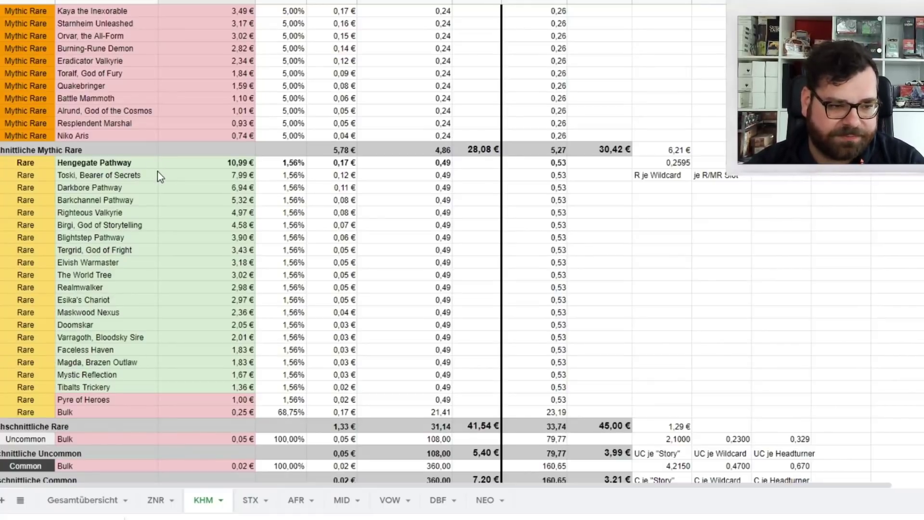
{"action": "scroll", "coordinate": [158, 171], "scroll_direction": "down", "scroll_amount": 3}
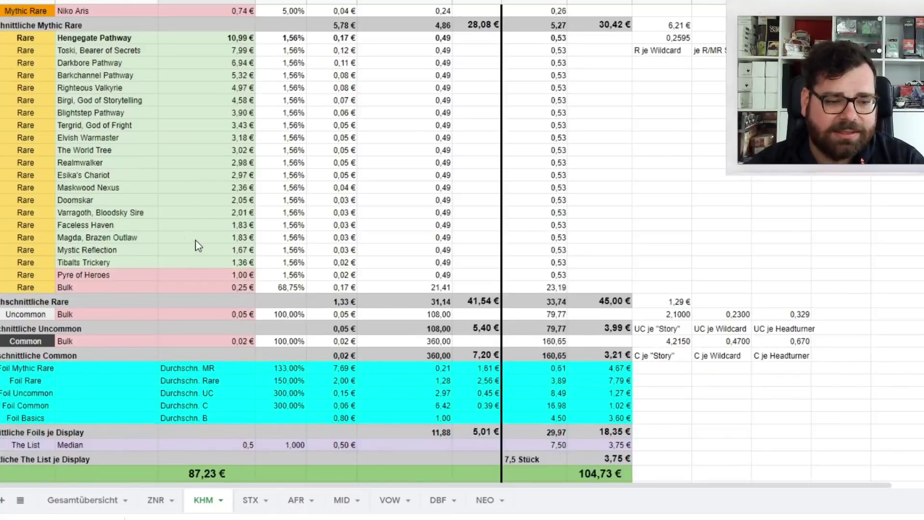
{"action": "left_click", "coordinate": [110, 224]}
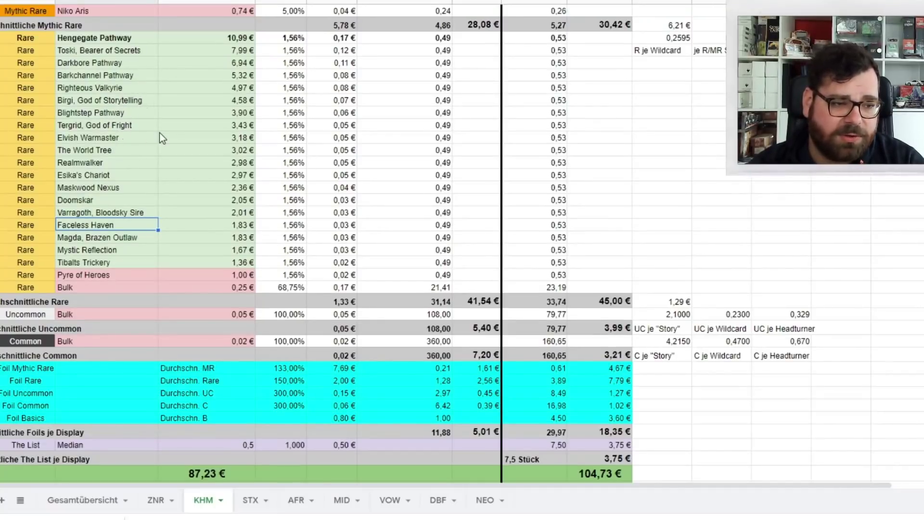
{"action": "scroll", "coordinate": [163, 147], "scroll_direction": "down", "scroll_amount": 2}
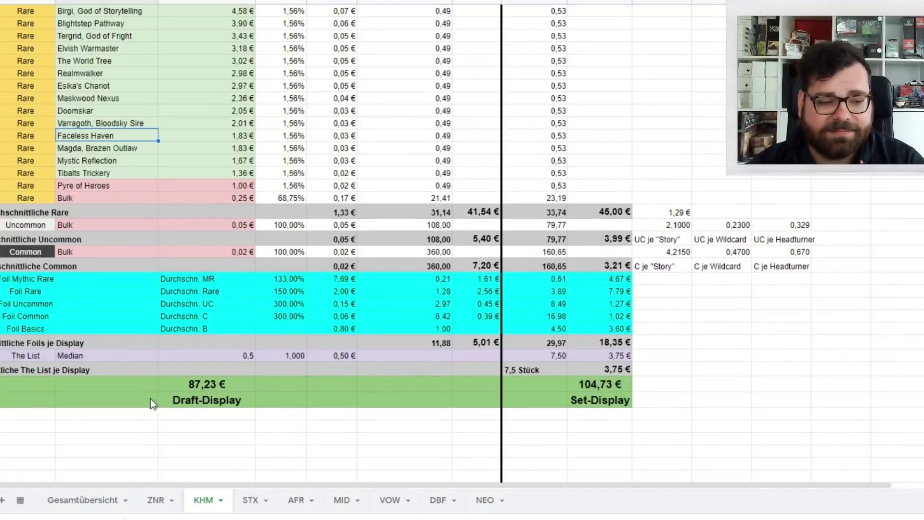
{"action": "scroll", "coordinate": [150, 399], "scroll_direction": "up", "scroll_amount": 7}
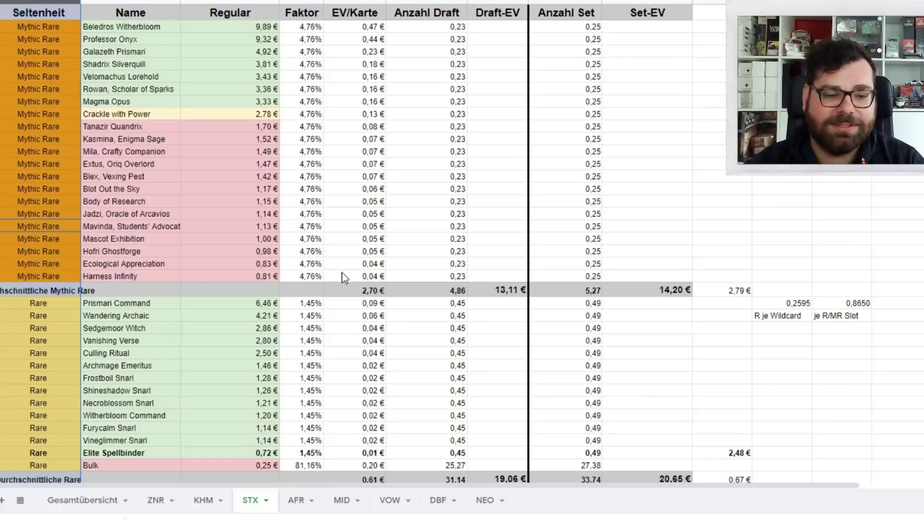
Examine the rares in the STX sheet, focusing on Elite Spellbinder and the Snarl lands with their prices
{"action": "scroll", "coordinate": [344, 270], "scroll_direction": "down", "scroll_amount": 4}
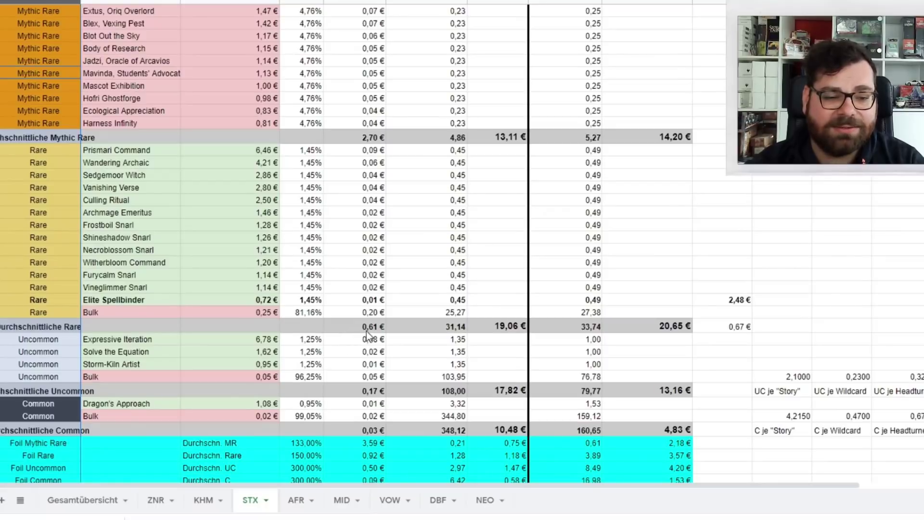
{"action": "left_click", "coordinate": [103, 301]}
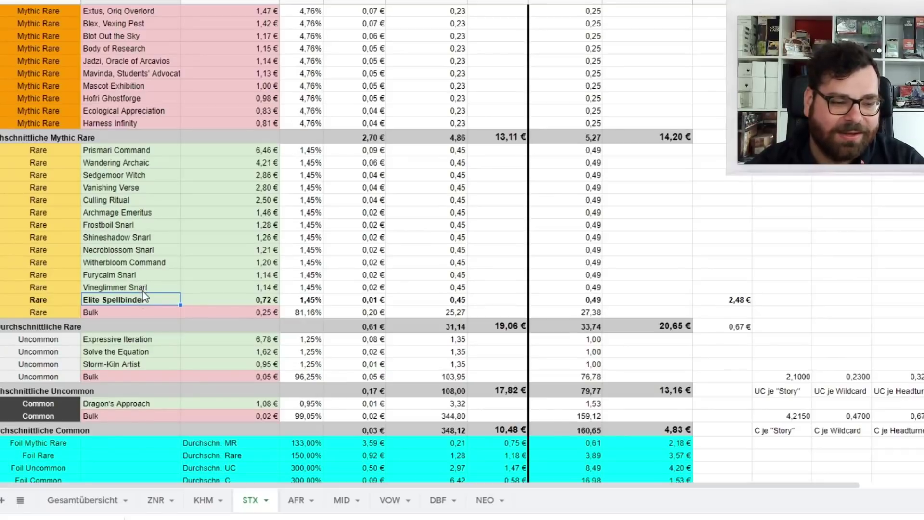
{"action": "left_click_drag", "start_coordinate": [143, 291], "coordinate": [164, 221]}
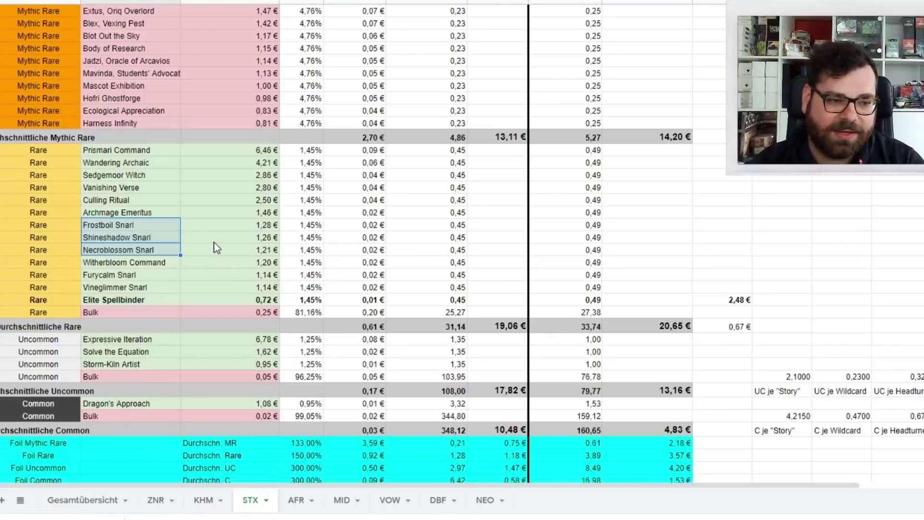
{"action": "scroll", "coordinate": [135, 213], "scroll_direction": "down", "scroll_amount": 1}
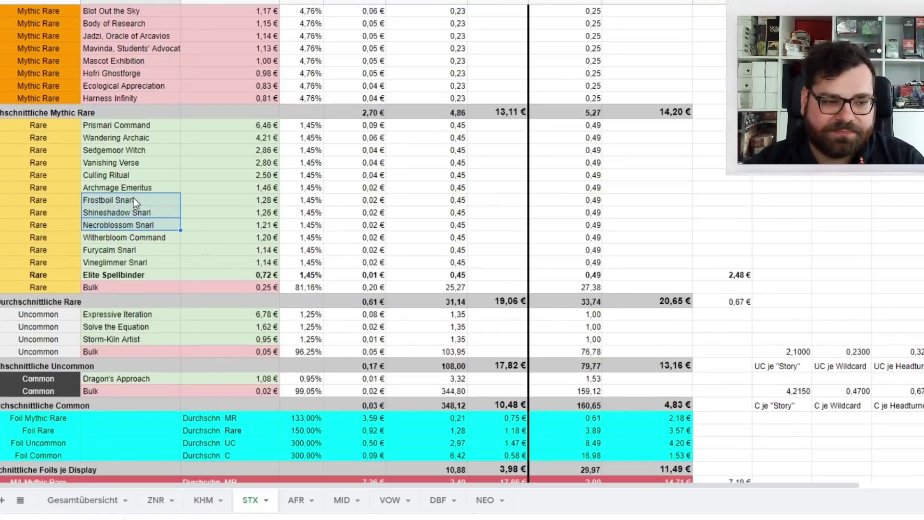
{"action": "left_click_drag", "start_coordinate": [119, 200], "coordinate": [236, 263]}
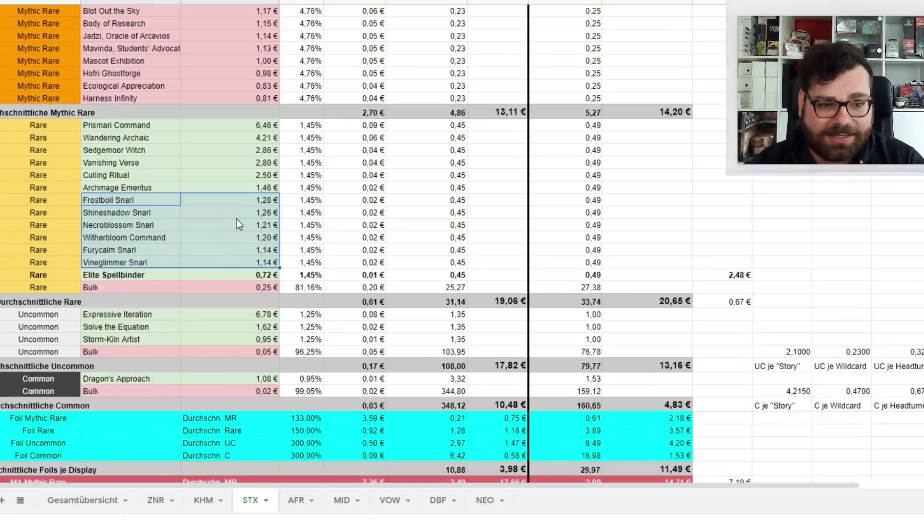
{"action": "scroll", "coordinate": [236, 219], "scroll_direction": "down", "scroll_amount": 3}
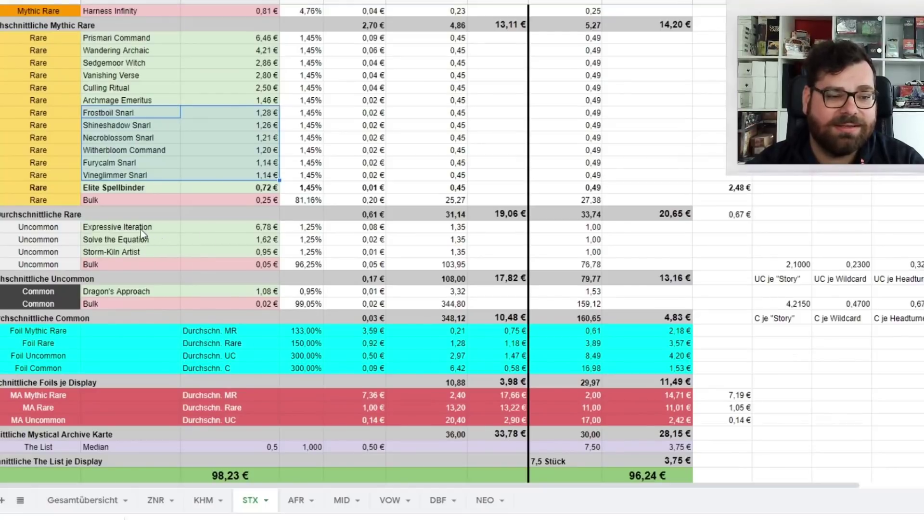
Check Expressive Iteration and the Mystical Archive Draft-EV and Set-EV in the STX sheet, and return to the Gesamtübersicht sheet
{"action": "left_click", "coordinate": [134, 227]}
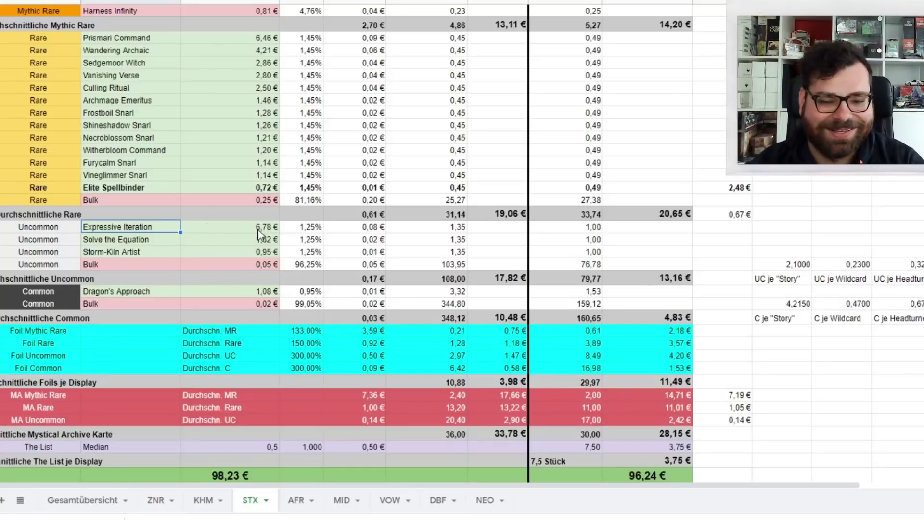
{"action": "scroll", "coordinate": [141, 233], "scroll_direction": "down", "scroll_amount": 3}
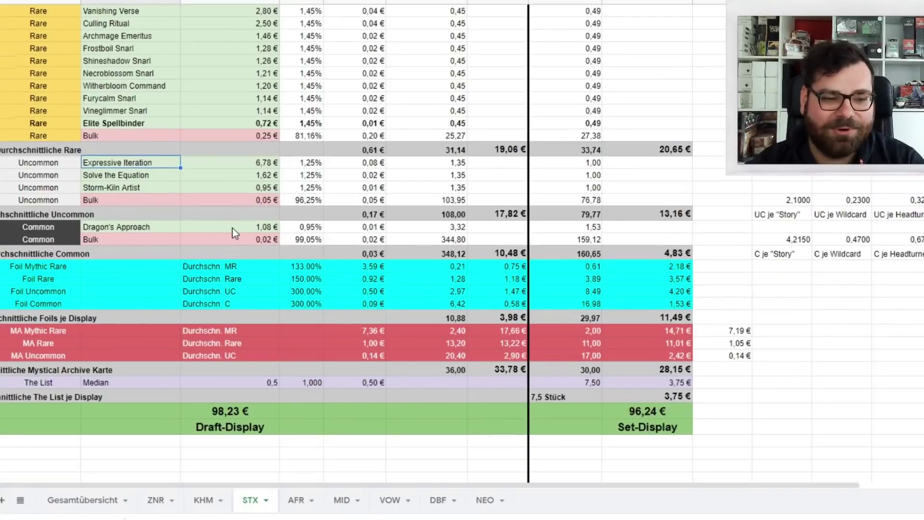
{"action": "scroll", "coordinate": [240, 223], "scroll_direction": "down", "scroll_amount": 3}
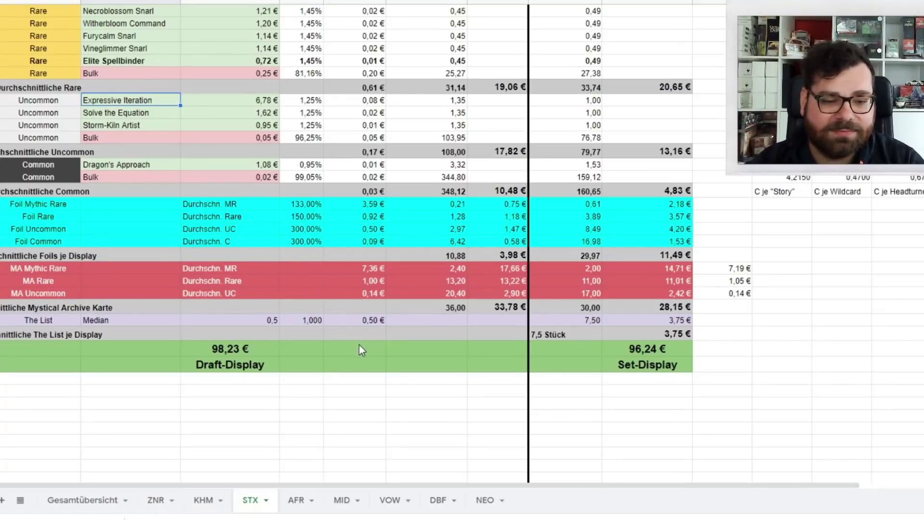
{"action": "left_click", "coordinate": [514, 310]}
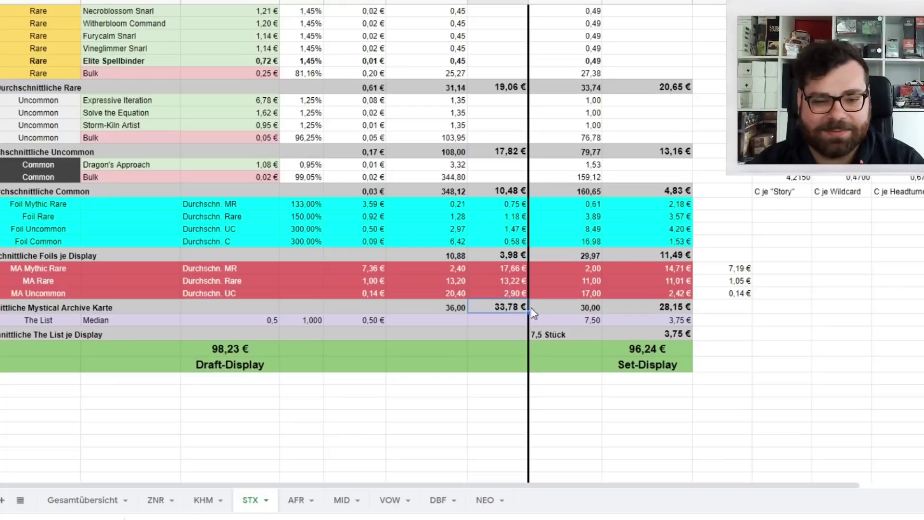
{"action": "left_click", "coordinate": [671, 307]}
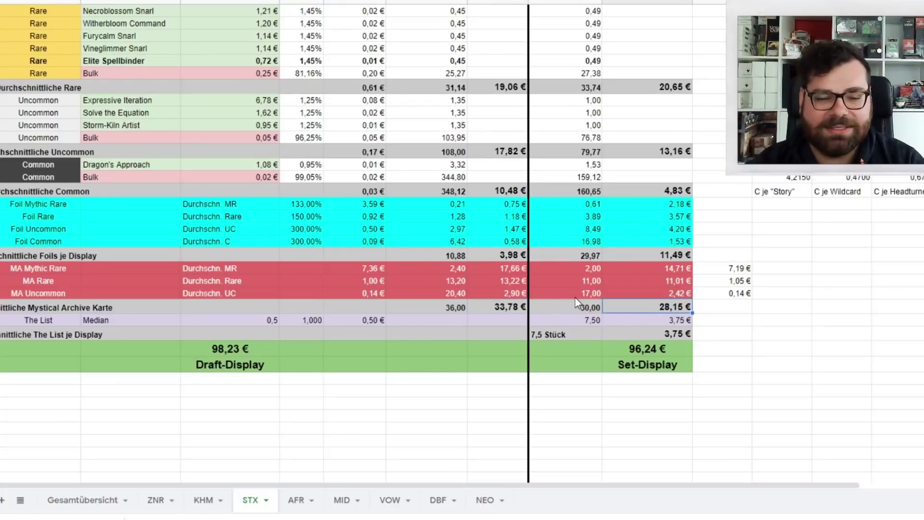
{"action": "left_click", "coordinate": [83, 500]}
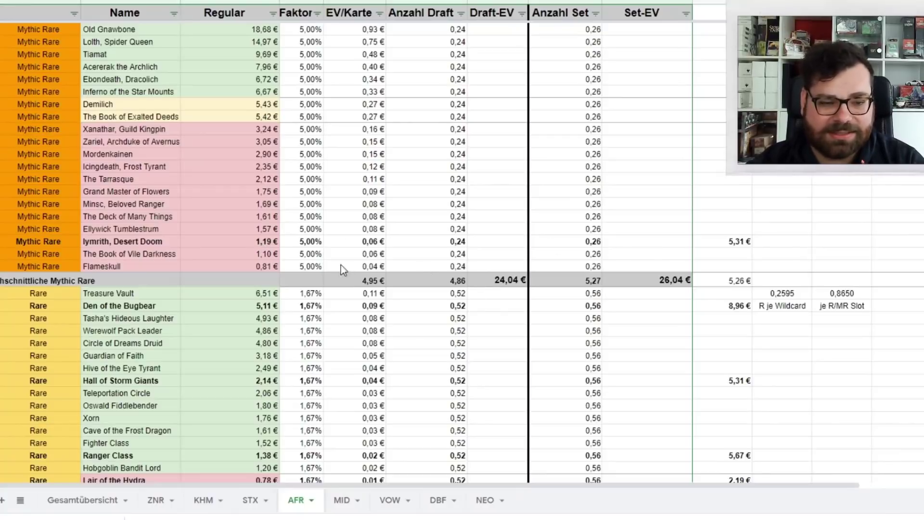
Examine the mythic rare, rare, uncommon and foil values in the AFR sheet, comparing the mythic rares with the rares
{"action": "scroll", "coordinate": [332, 268], "scroll_direction": "down", "scroll_amount": 5}
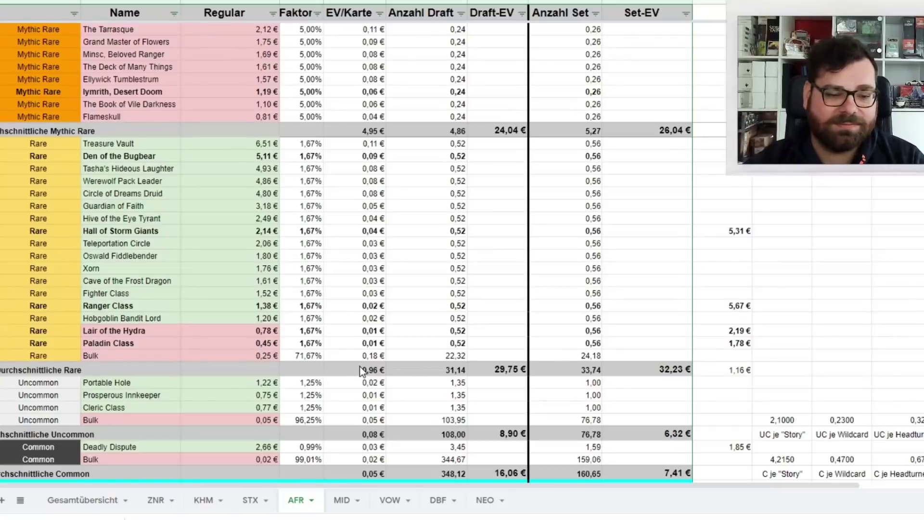
{"action": "scroll", "coordinate": [312, 337], "scroll_direction": "up", "scroll_amount": 3}
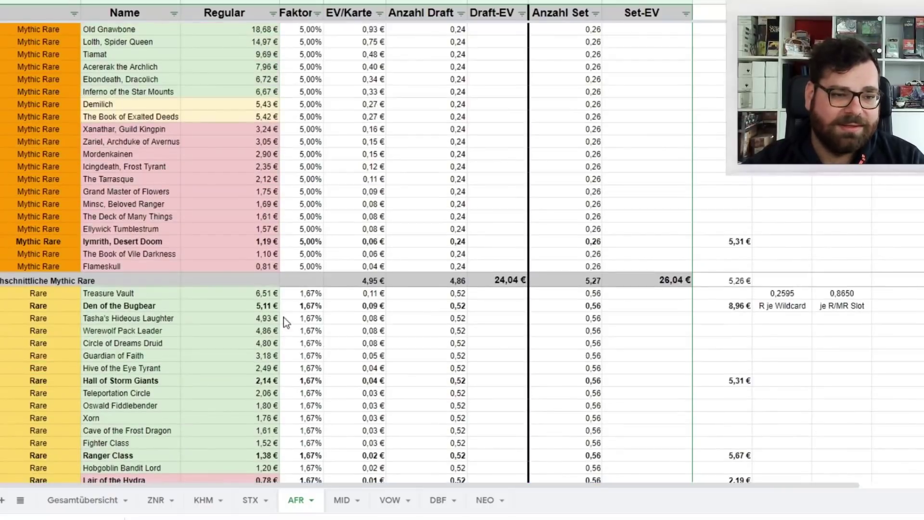
{"action": "scroll", "coordinate": [278, 307], "scroll_direction": "down", "scroll_amount": 3}
{"action": "scroll", "coordinate": [278, 306], "scroll_direction": "down", "scroll_amount": 3}
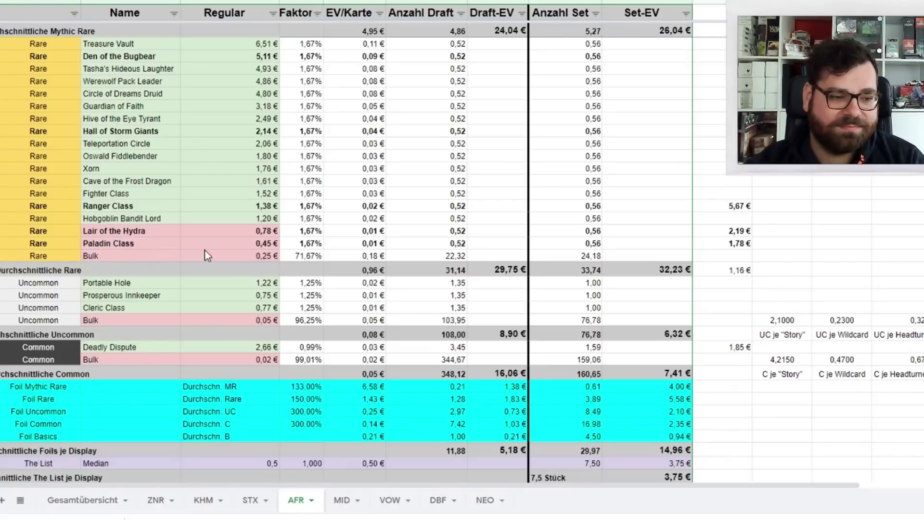
{"action": "scroll", "coordinate": [207, 250], "scroll_direction": "up", "scroll_amount": 5}
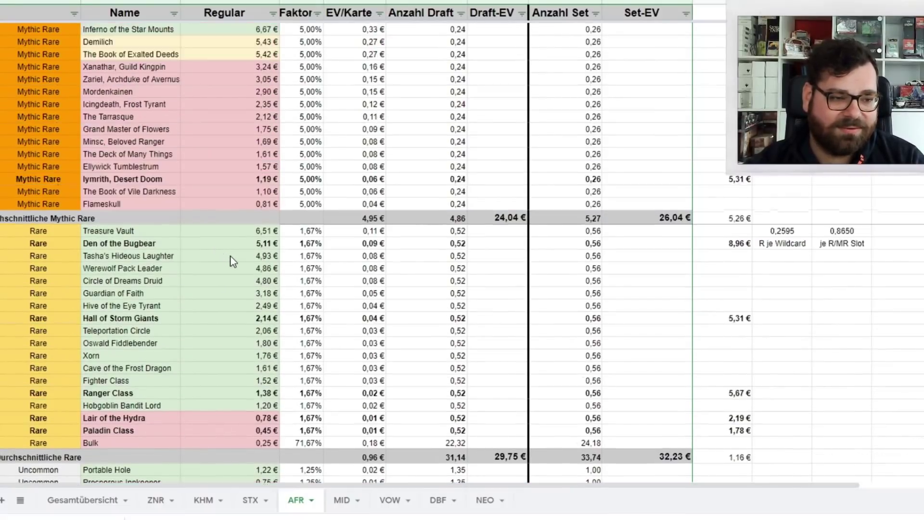
{"action": "scroll", "coordinate": [230, 256], "scroll_direction": "up", "scroll_amount": 2}
{"action": "scroll", "coordinate": [230, 256], "scroll_direction": "down", "scroll_amount": 5}
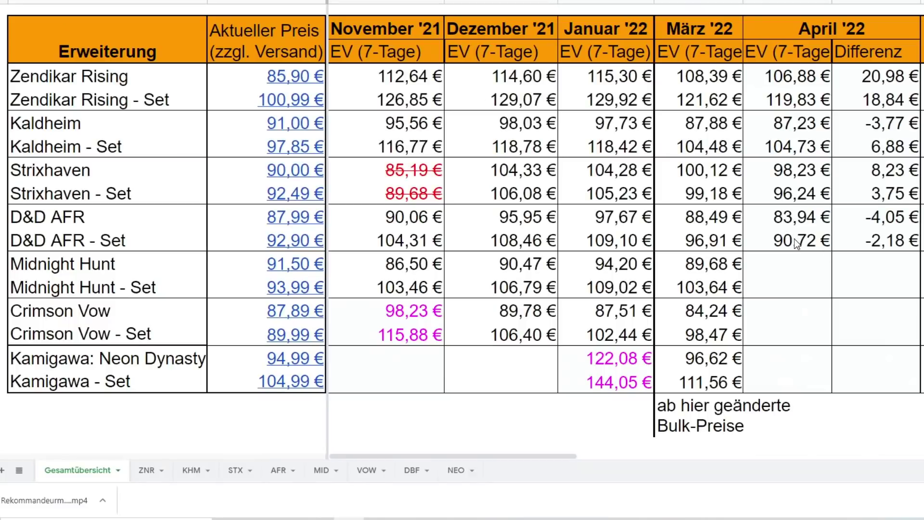
Compare the April '22 EVs of the D&D AFR draft and set displays with Kaldheim's in the Gesamtübersicht sheet
{"action": "left_click", "coordinate": [801, 225]}
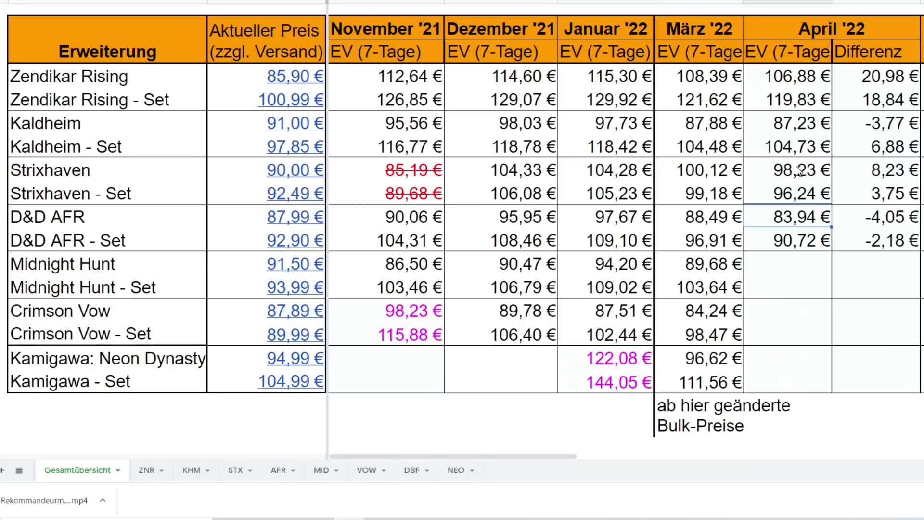
{"action": "left_click", "coordinate": [797, 123]}
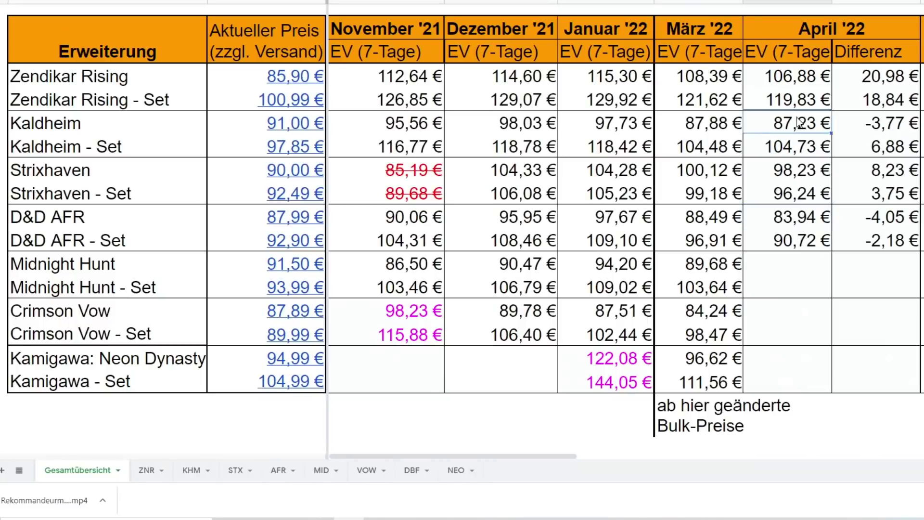
{"action": "left_click", "coordinate": [798, 240]}
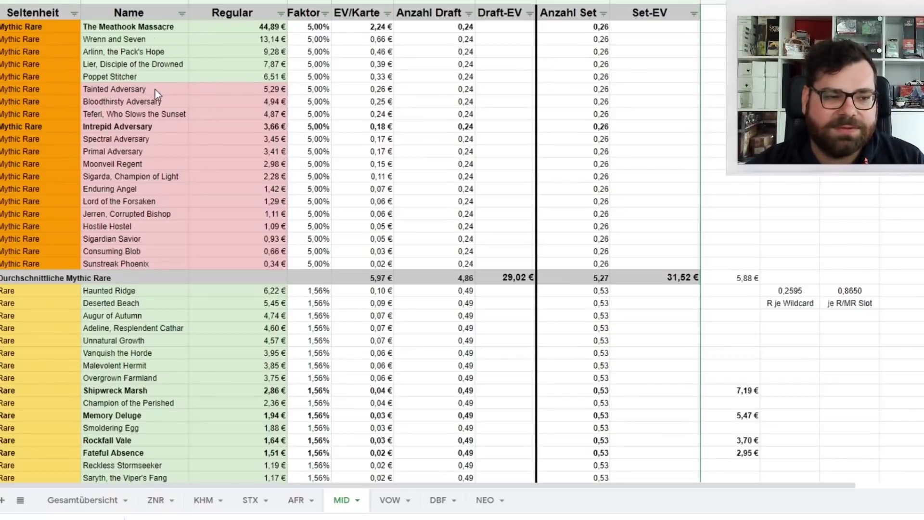
Examine the mythic rare prices in the MID sheet, focusing on Teferi, the five most expensive cards, The Meathook Massacre and Intrepid Adversary
{"action": "left_click", "coordinate": [163, 115]}
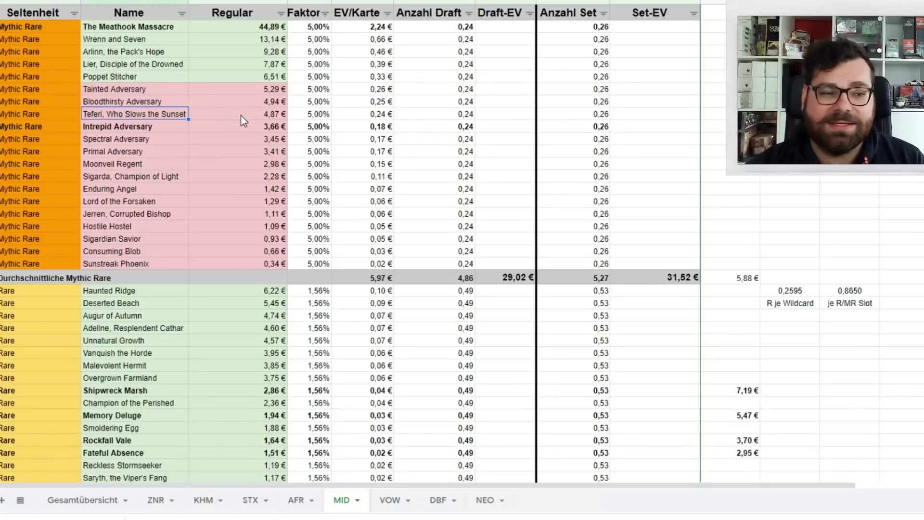
{"action": "left_click", "coordinate": [255, 115]}
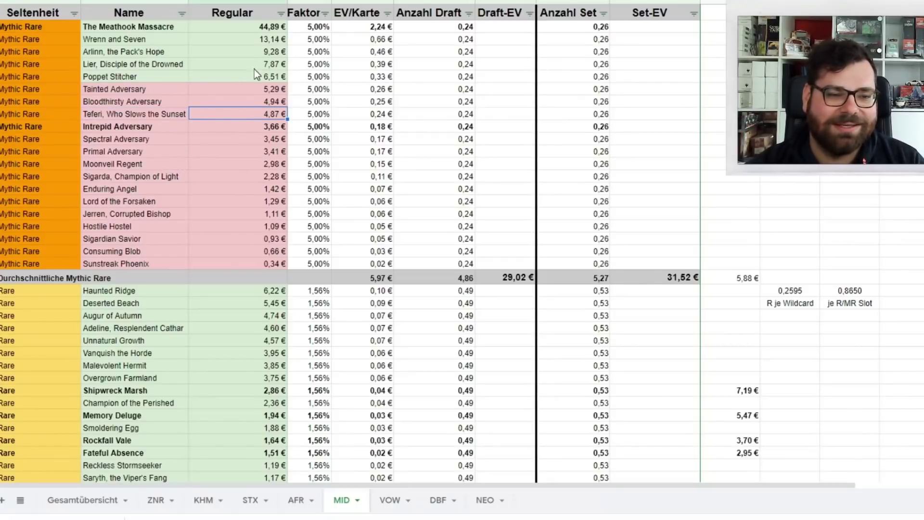
{"action": "left_click_drag", "start_coordinate": [253, 76], "coordinate": [245, 28]}
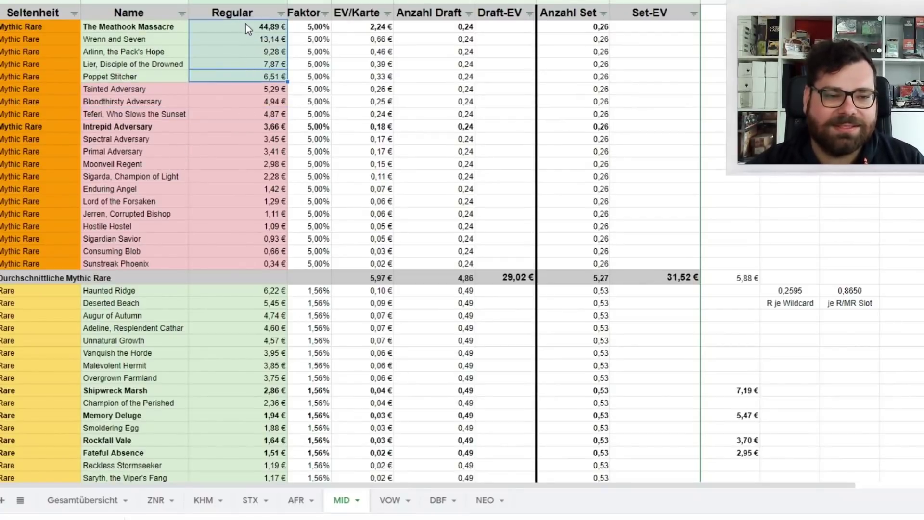
{"action": "left_click", "coordinate": [224, 24]}
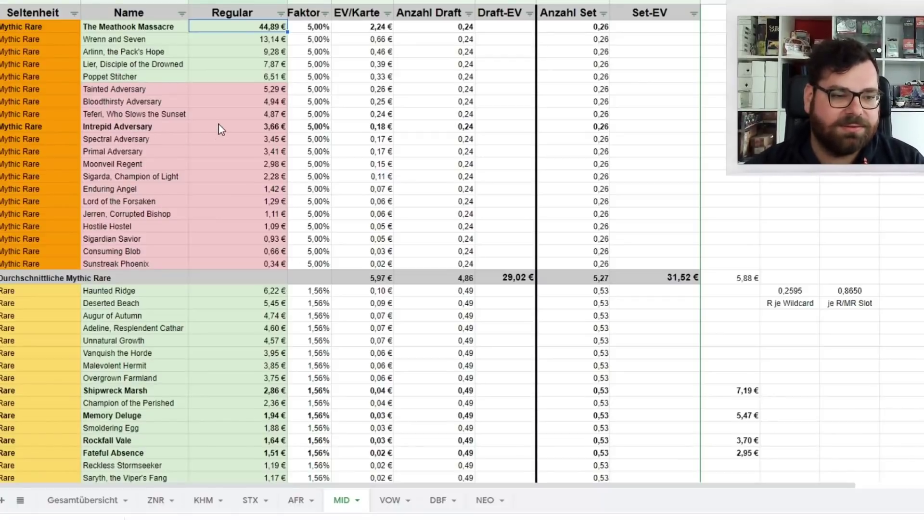
{"action": "left_click", "coordinate": [269, 127]}
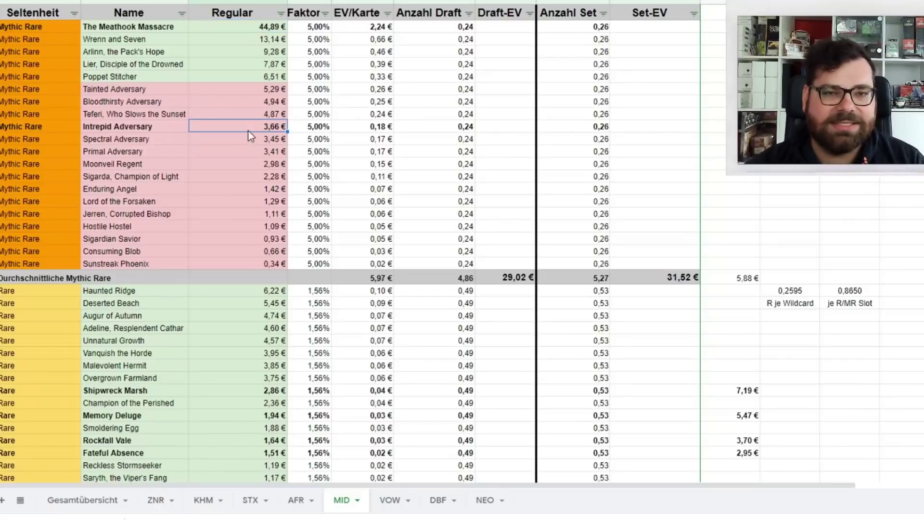
Examine the MID sheet's rares, including Shipwreck Marsh, Memory Deluge and Tovolar, and continue down through the uncommon, common and foil values
{"action": "scroll", "coordinate": [150, 183], "scroll_direction": "down", "scroll_amount": 4}
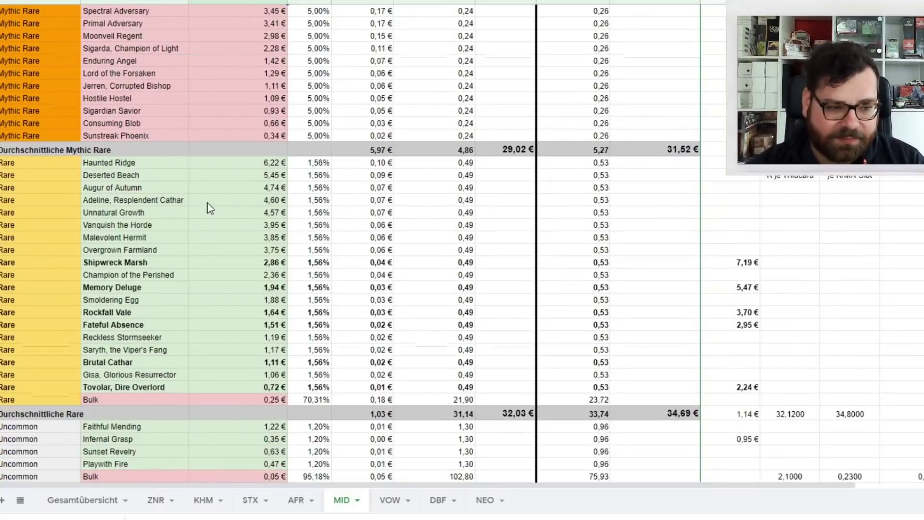
{"action": "scroll", "coordinate": [198, 262], "scroll_direction": "down", "scroll_amount": 2}
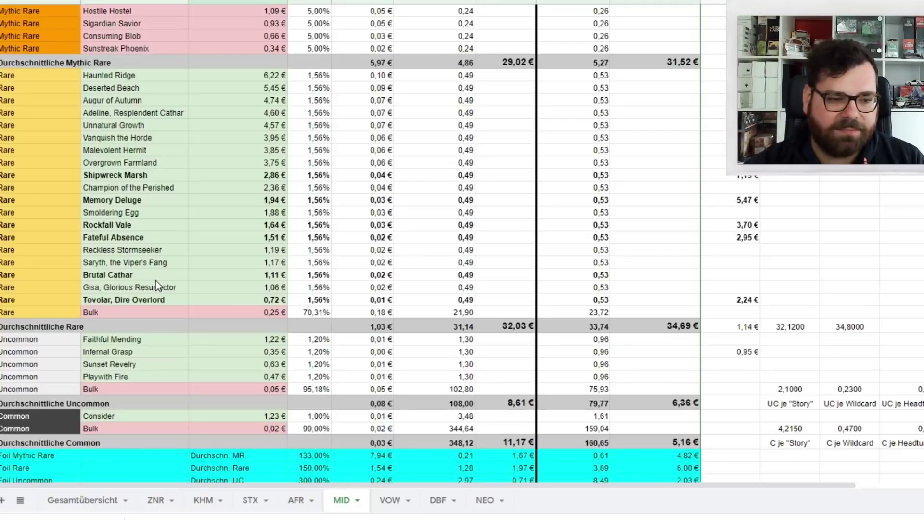
{"action": "left_click", "coordinate": [168, 178]}
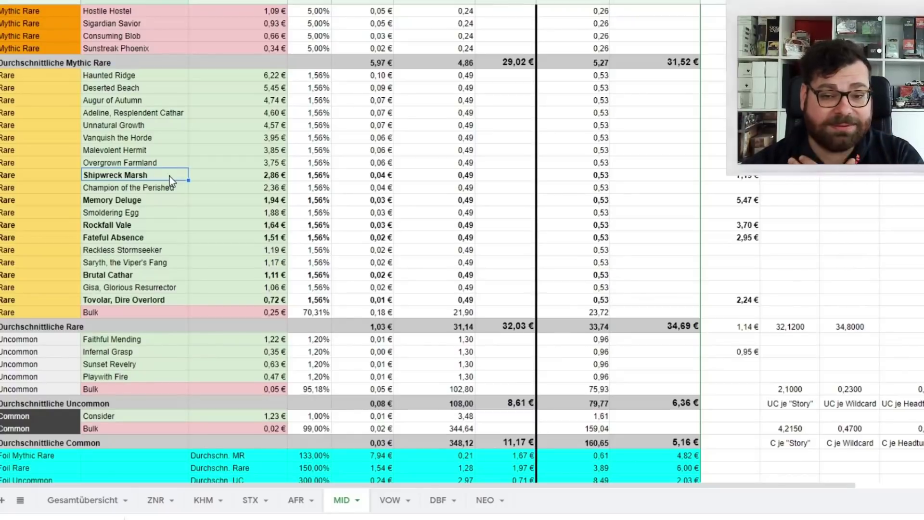
{"action": "left_click", "coordinate": [167, 200]}
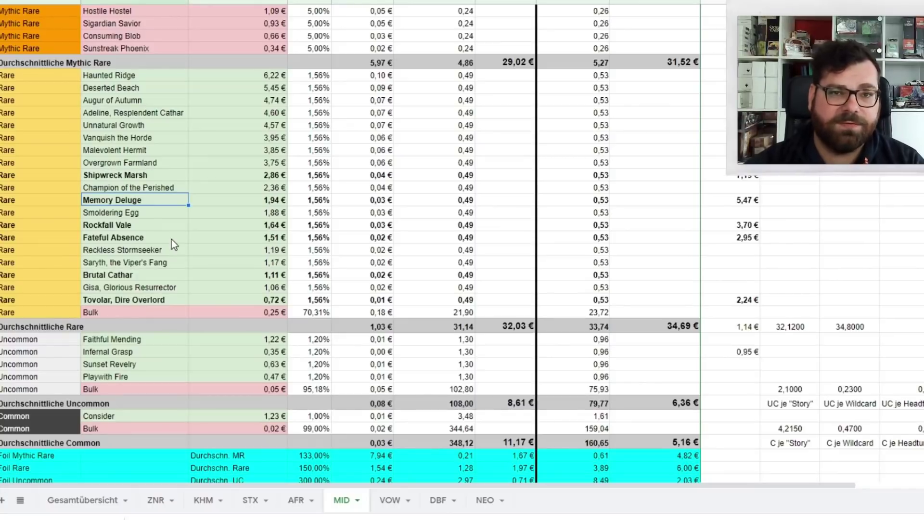
{"action": "left_click", "coordinate": [172, 301]}
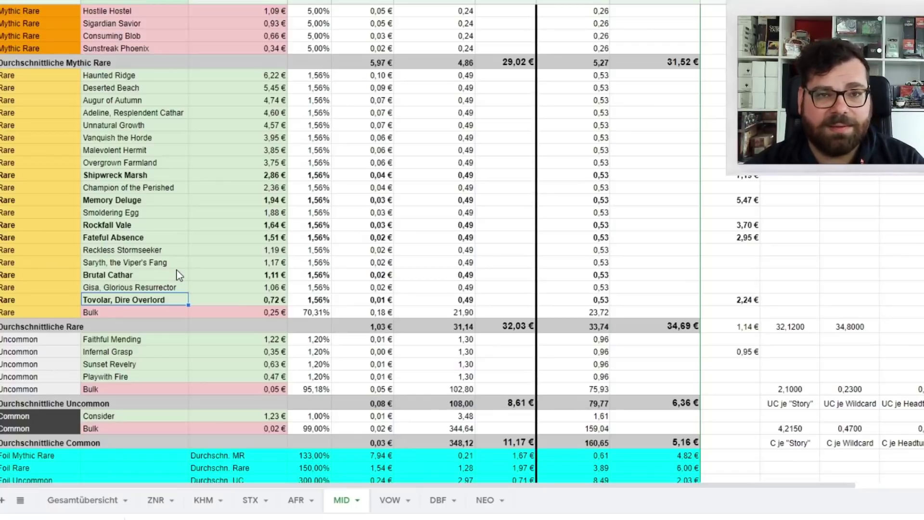
{"action": "scroll", "coordinate": [163, 253], "scroll_direction": "down", "scroll_amount": 2}
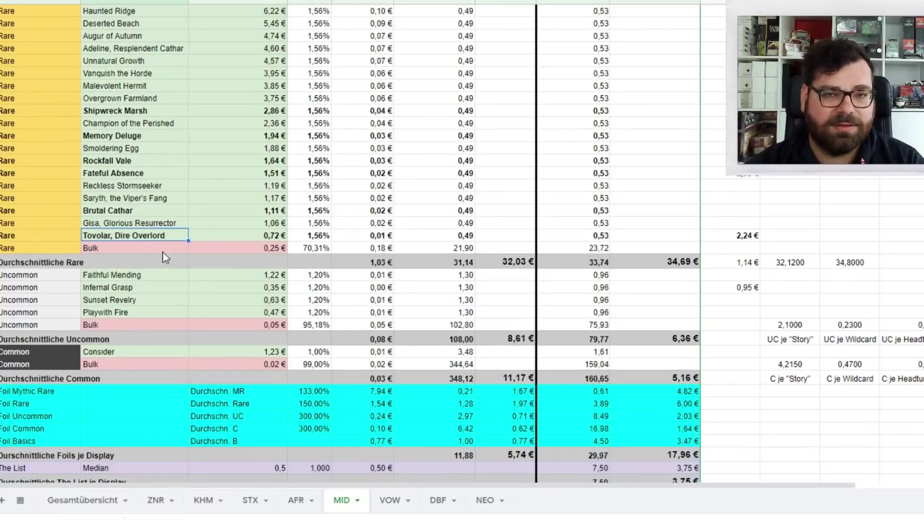
{"action": "scroll", "coordinate": [166, 256], "scroll_direction": "down", "scroll_amount": 2}
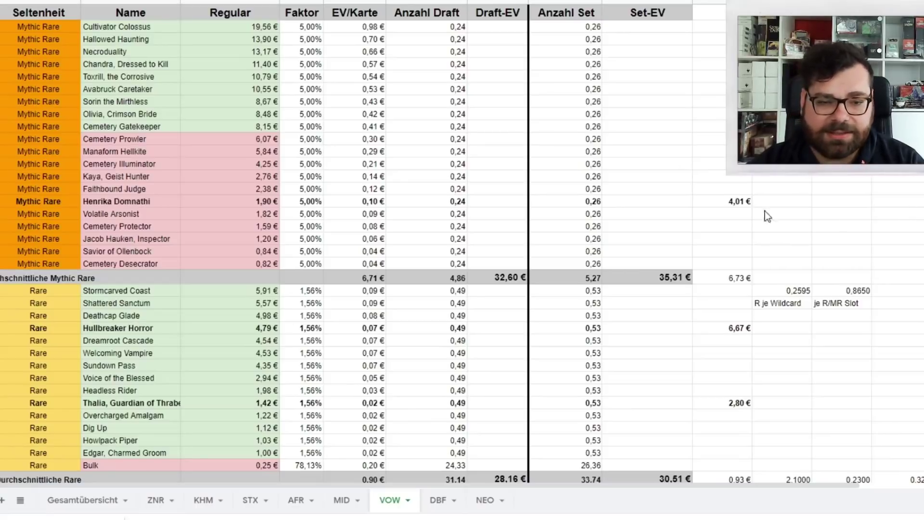
Examine the mythic rares in the VOW sheet, checking Henrika Domnathi and the prices from Hallowed Haunting to Sorin the Mirthless
{"action": "left_click", "coordinate": [105, 203]}
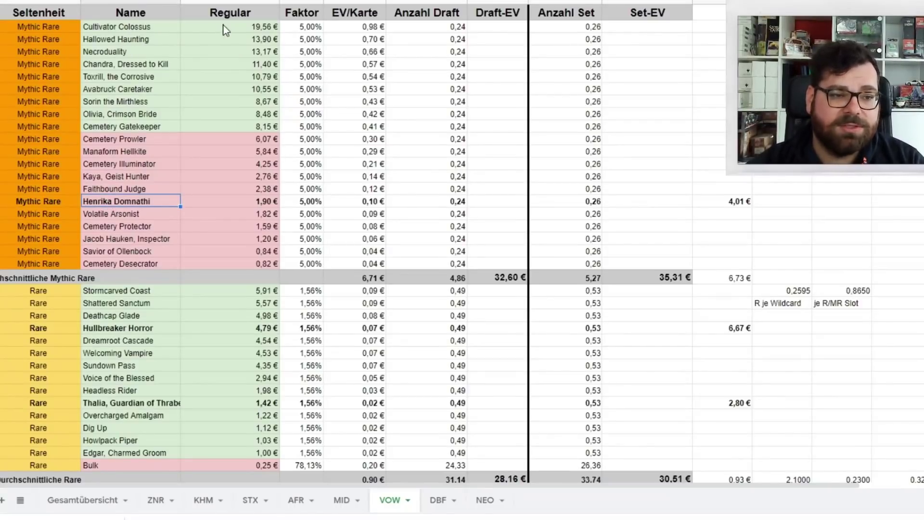
{"action": "left_click", "coordinate": [224, 39]}
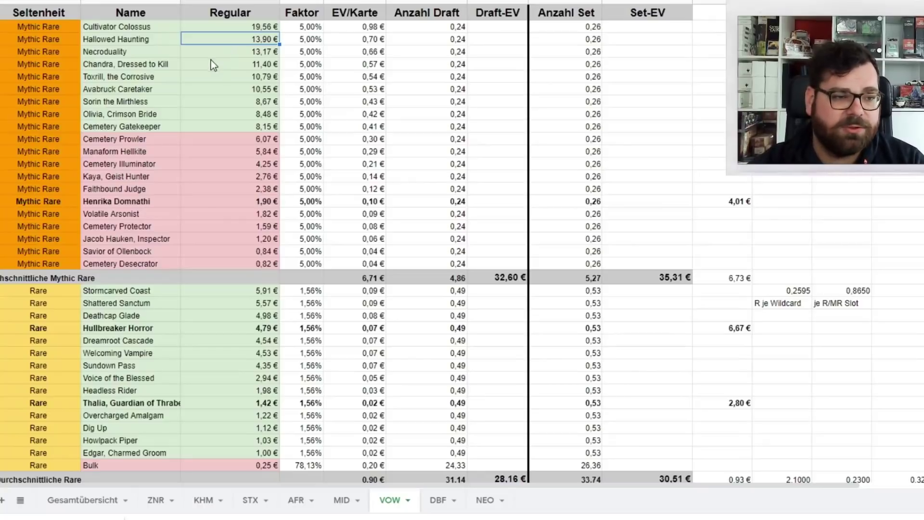
{"action": "left_click", "coordinate": [211, 53]}
{"action": "left_click_drag", "start_coordinate": [212, 54], "coordinate": [221, 105]}
{"action": "left_click", "coordinate": [221, 105]}
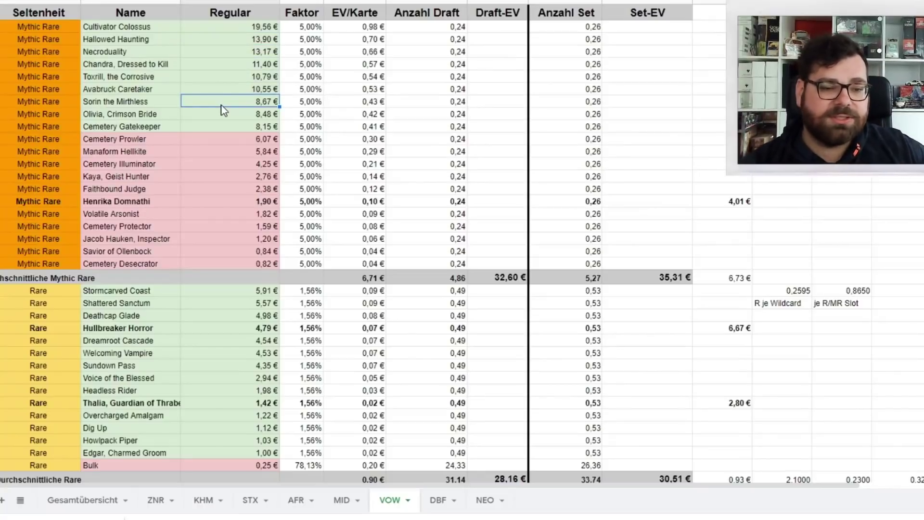
Examine the VOW sheet's rare lands Stormcarved Coast, Shattered Sanctum and Deathcap Glade, and continue down to the foil and display values
{"action": "scroll", "coordinate": [249, 162], "scroll_direction": "down", "scroll_amount": 5}
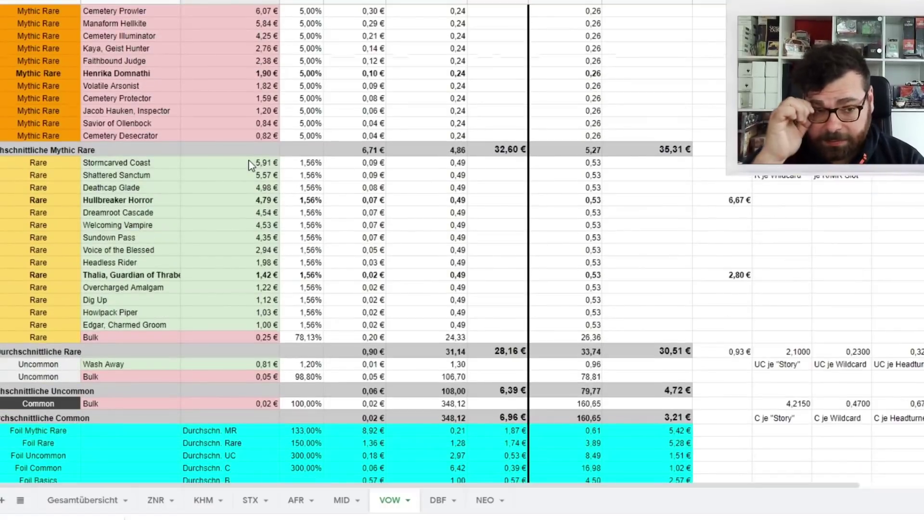
{"action": "left_click", "coordinate": [117, 166]}
{"action": "left_click", "coordinate": [147, 178]}
{"action": "left_click", "coordinate": [155, 190]}
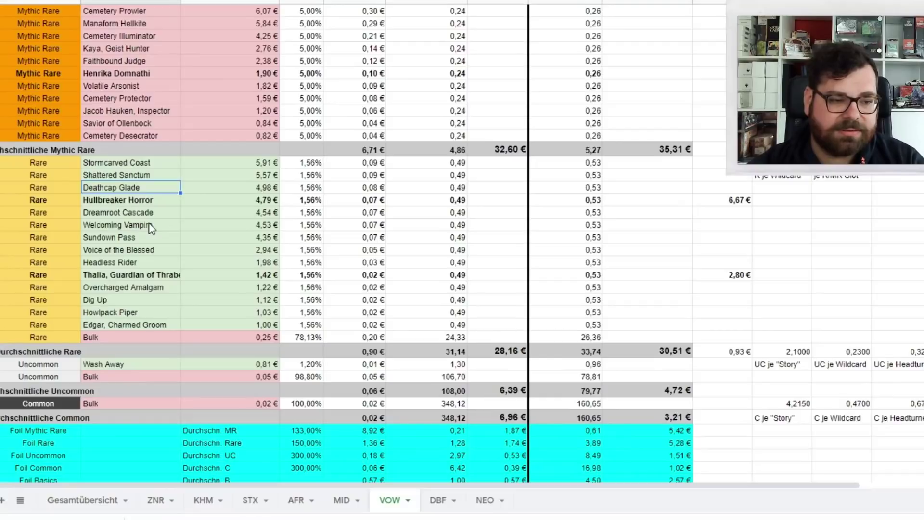
{"action": "scroll", "coordinate": [149, 223], "scroll_direction": "down", "scroll_amount": 1}
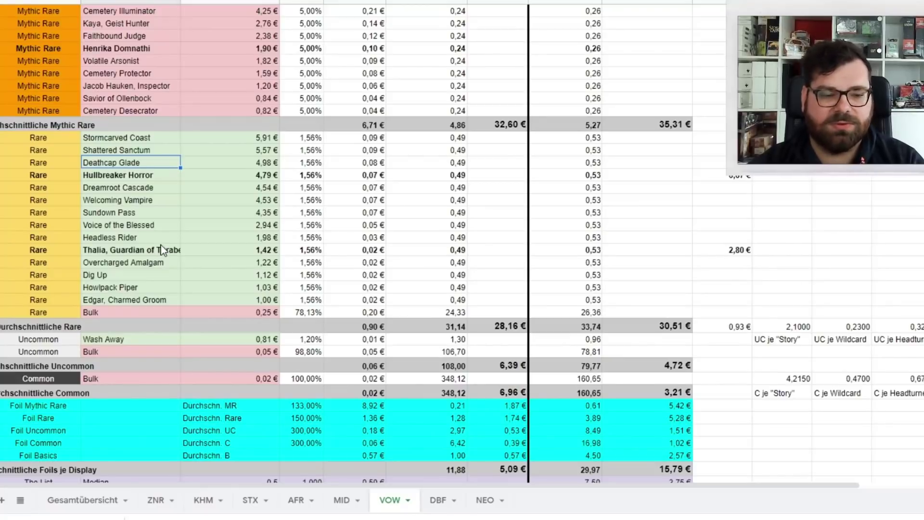
{"action": "scroll", "coordinate": [153, 248], "scroll_direction": "down", "scroll_amount": 3}
{"action": "scroll", "coordinate": [150, 250], "scroll_direction": "down", "scroll_amount": 2}
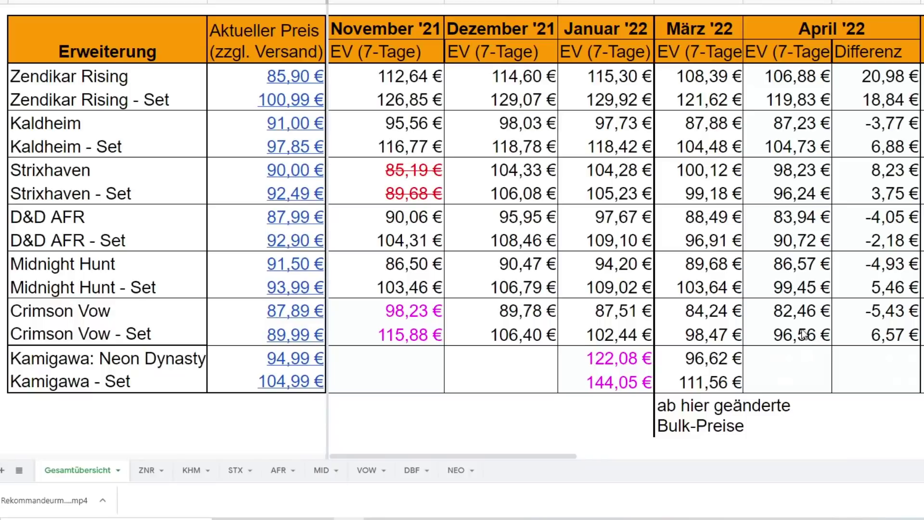
Compare the April '22 EVs of Crimson Vow, Strixhaven, D&D AFR, Midnight Hunt, Kaldheim and Zendikar Rising in the overview table
{"action": "left_click", "coordinate": [787, 313]}
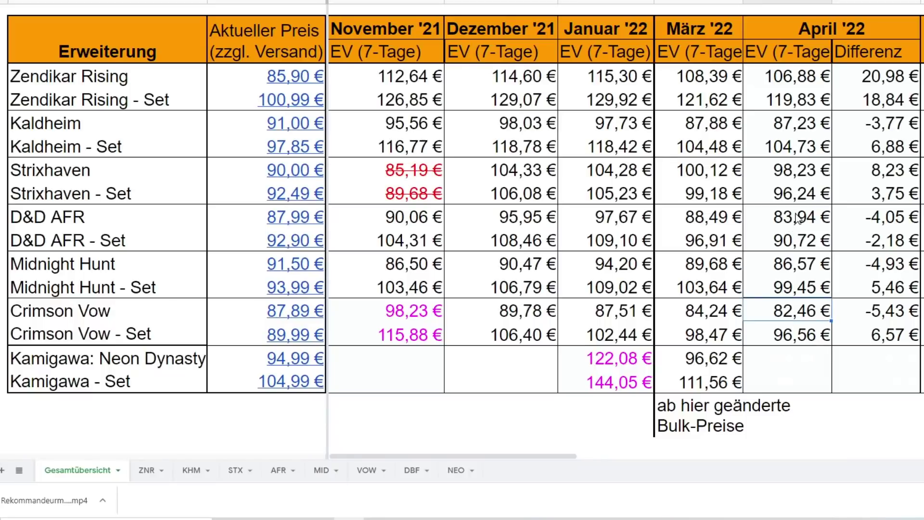
{"action": "left_click", "coordinate": [793, 173]}
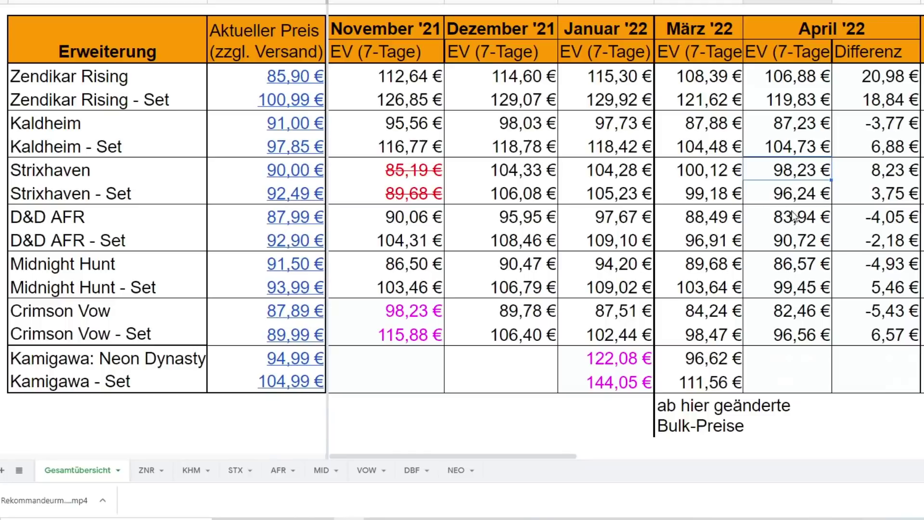
{"action": "left_click_drag", "start_coordinate": [793, 216], "coordinate": [797, 338]}
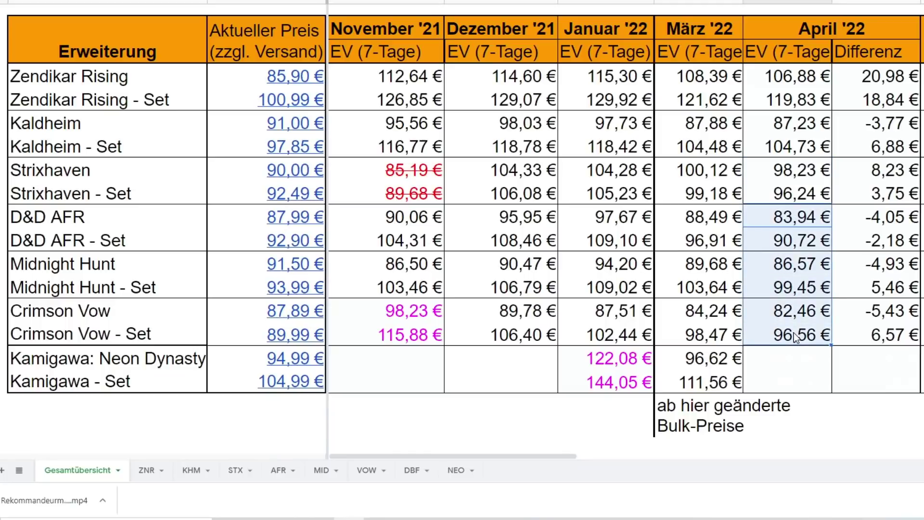
{"action": "left_click", "coordinate": [778, 128]}
{"action": "left_click_drag", "start_coordinate": [795, 77], "coordinate": [794, 102]}
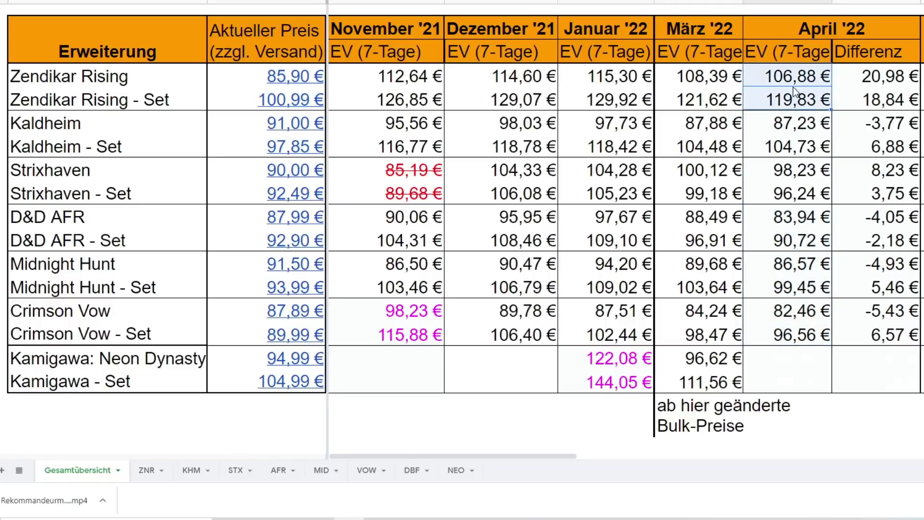
{"action": "left_click", "coordinate": [784, 81]}
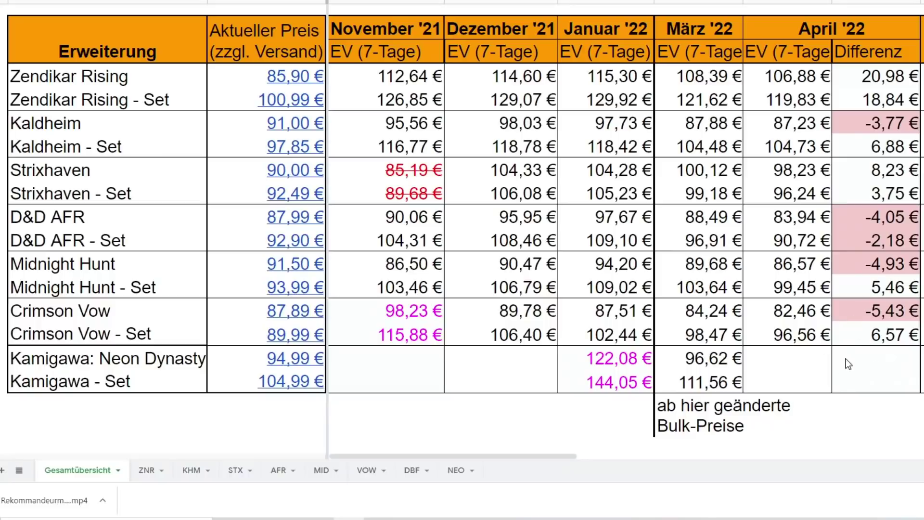
Check the April '22 Differenz of the Crimson Vow, Midnight Hunt and Strixhaven set displays, and Kamigawa's January '22 EV
{"action": "left_click", "coordinate": [896, 335]}
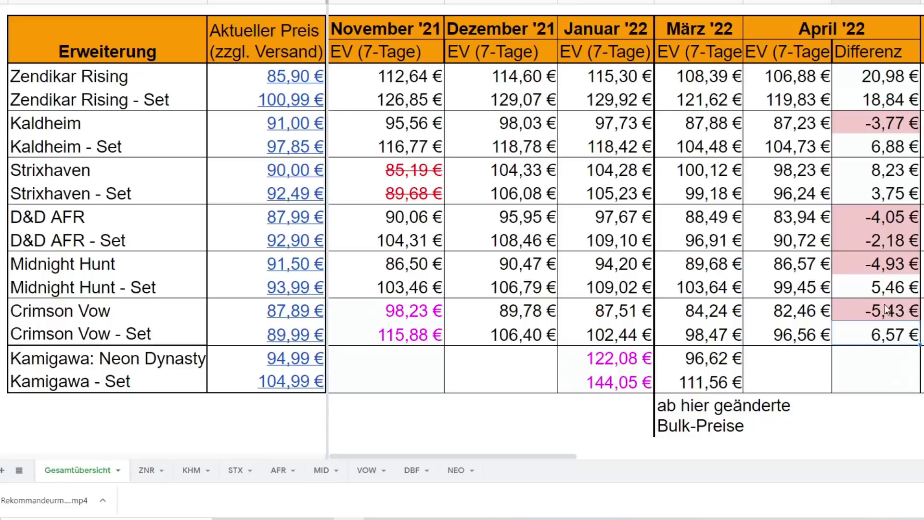
{"action": "left_click", "coordinate": [879, 279]}
{"action": "left_click", "coordinate": [890, 192]}
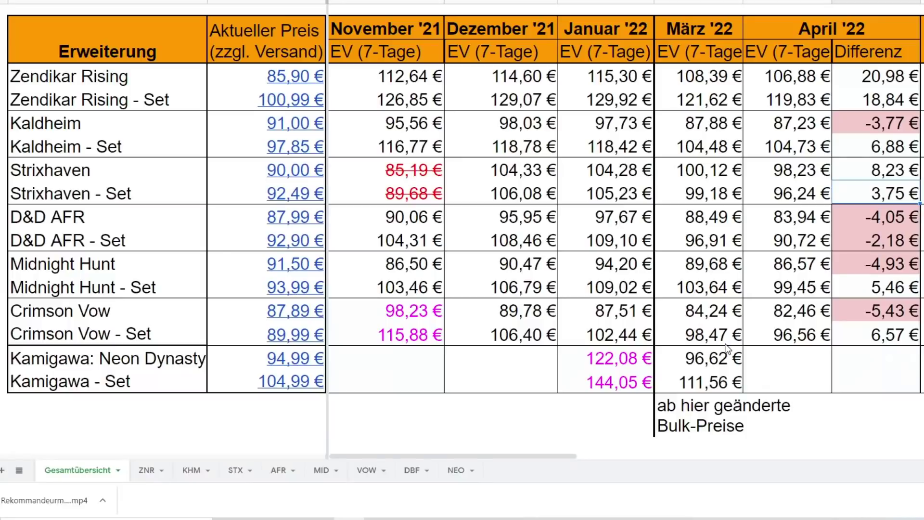
{"action": "left_click", "coordinate": [609, 364]}
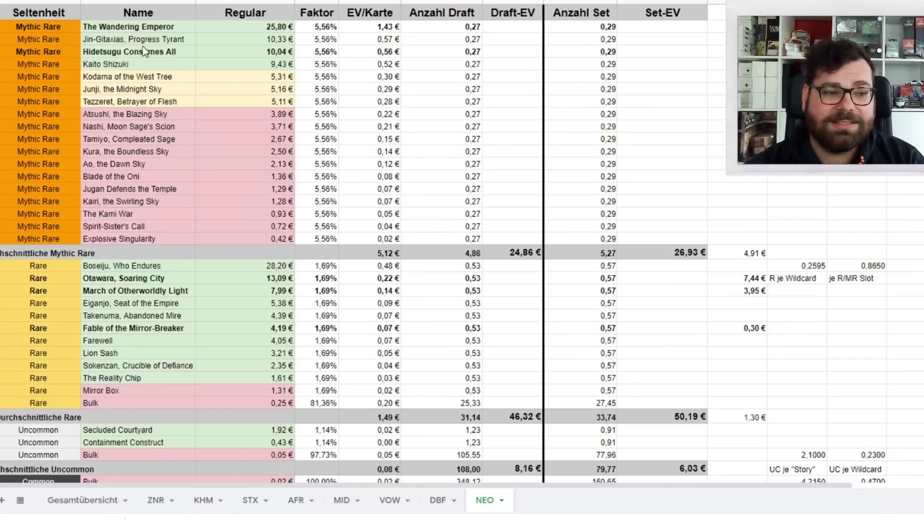
Examine the top mythic rares in the NEO sheet, from The Wandering Emperor to Hidetsugu Consumes All, with their prices
{"action": "left_click", "coordinate": [124, 28]}
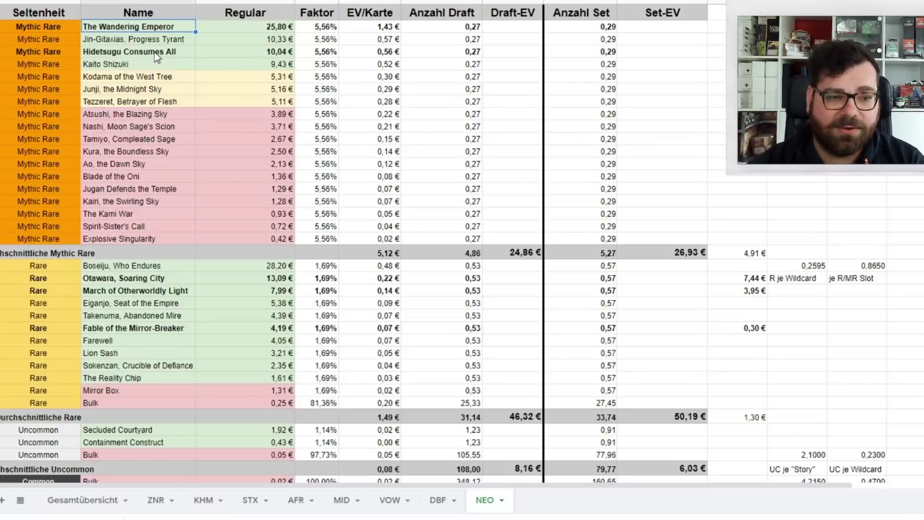
{"action": "left_click_drag", "start_coordinate": [174, 25], "coordinate": [241, 50]}
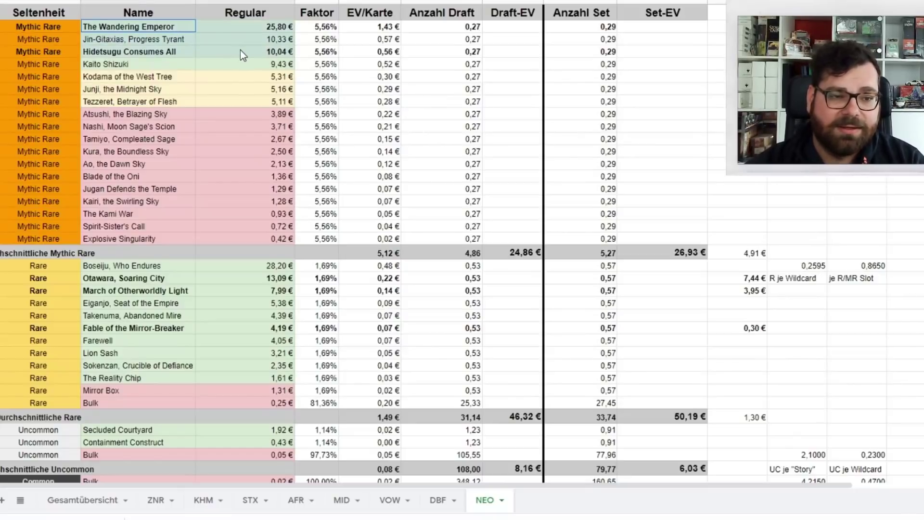
{"action": "left_click", "coordinate": [248, 51]}
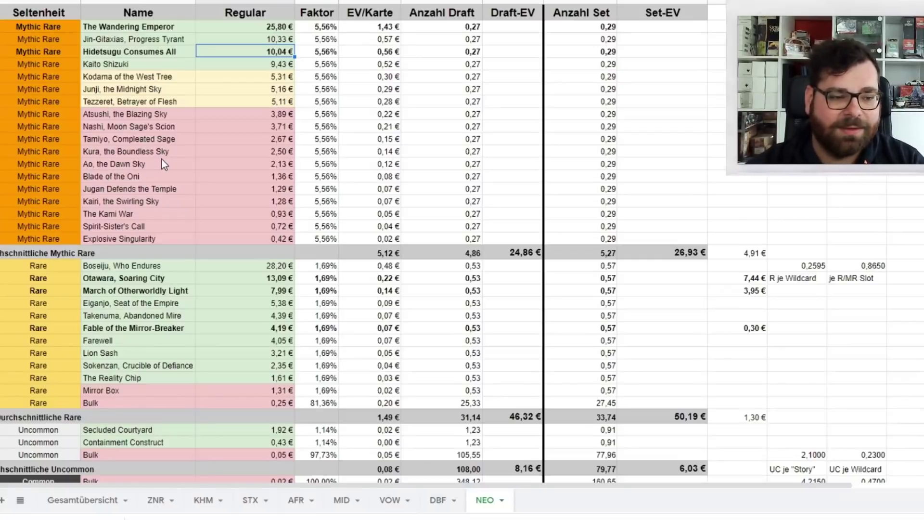
Examine the rares in the NEO sheet with their prices, including Boseiju, Who Endures, March of Otherworldly Light and Fable of the Mirror-Breaker
{"action": "scroll", "coordinate": [163, 164], "scroll_direction": "down", "scroll_amount": 2}
{"action": "scroll", "coordinate": [165, 185], "scroll_direction": "down", "scroll_amount": 1}
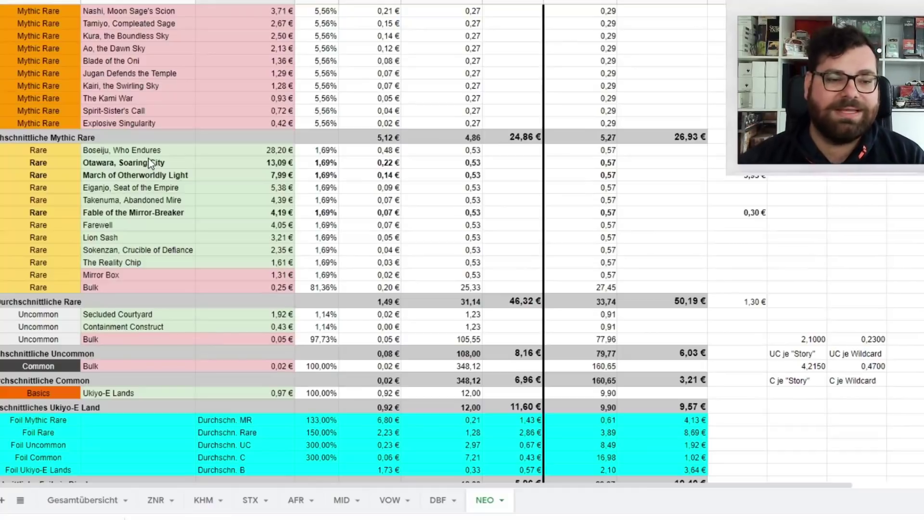
{"action": "left_click", "coordinate": [235, 153]}
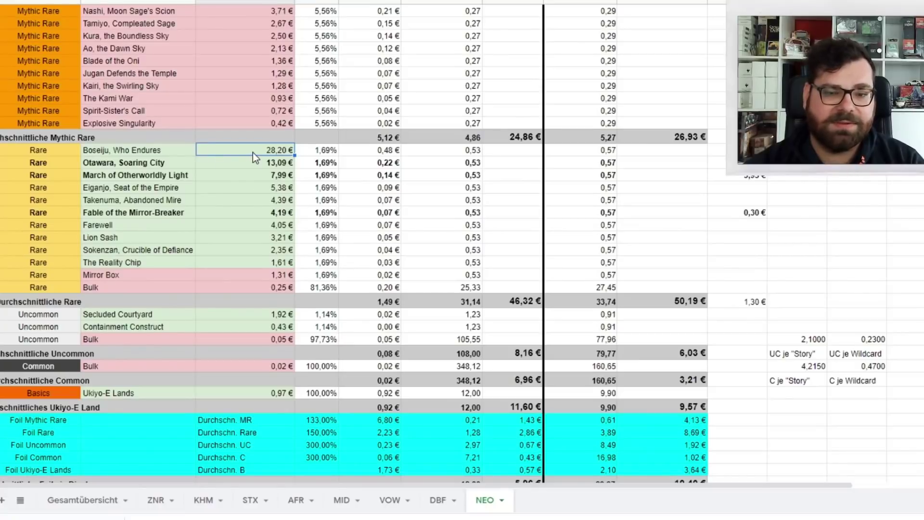
{"action": "left_click", "coordinate": [173, 177]}
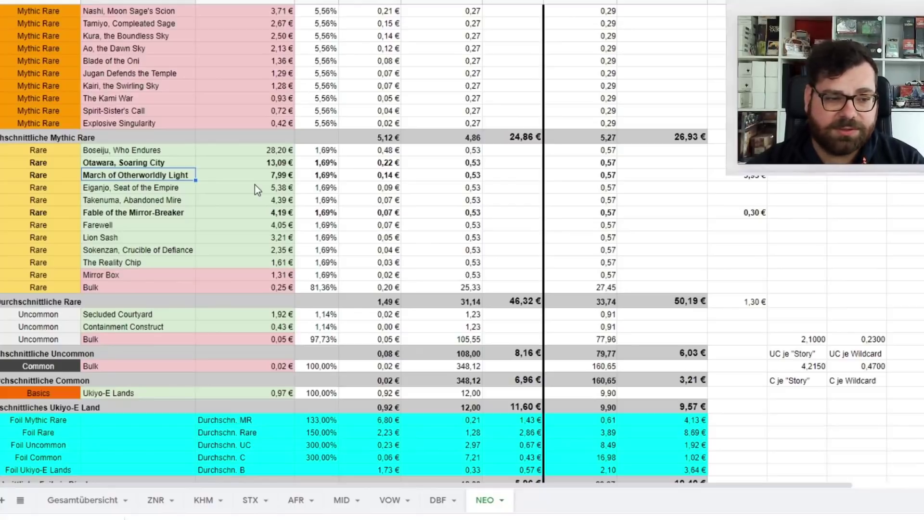
{"action": "left_click", "coordinate": [164, 215]}
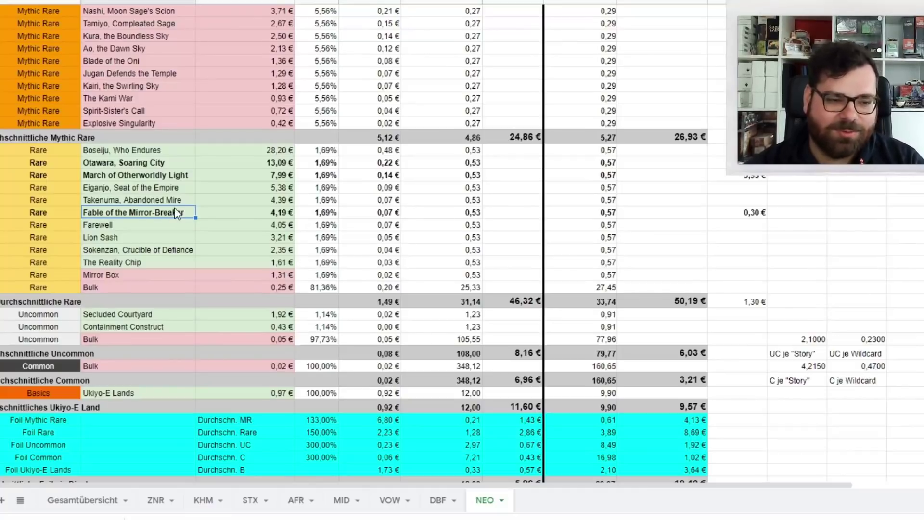
Review the NEO sheet's uncommon, Ukiyo-E land, foil and display values, and return to the empty cell below Kamigawa - Set in the Gesamtübersicht
{"action": "scroll", "coordinate": [173, 216], "scroll_direction": "down", "scroll_amount": 1}
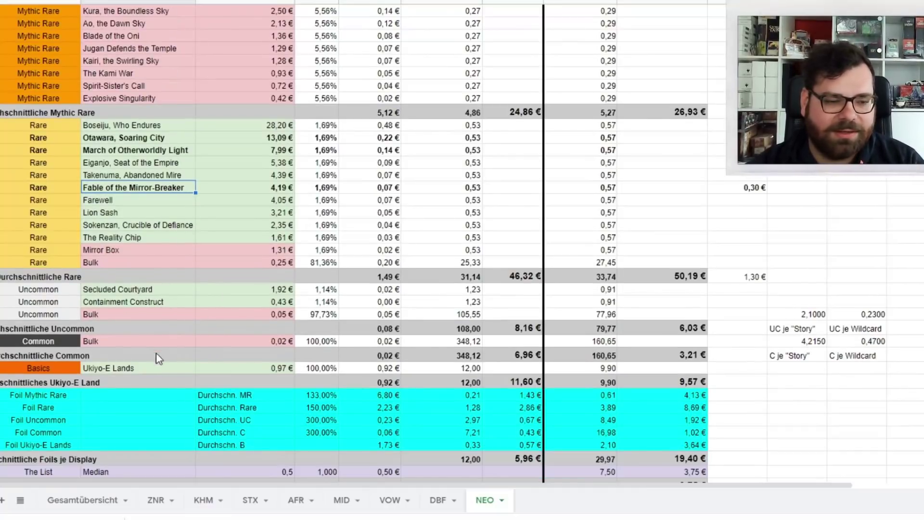
{"action": "scroll", "coordinate": [145, 367], "scroll_direction": "down", "scroll_amount": 1}
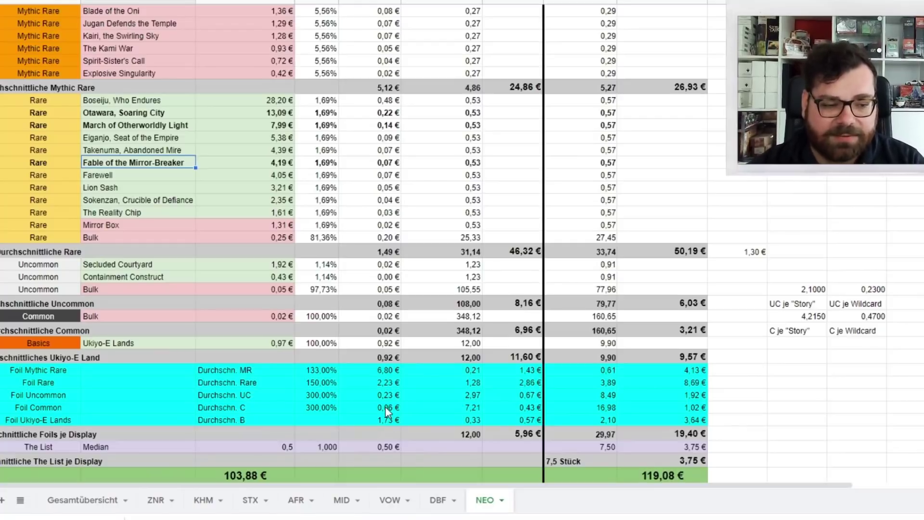
{"action": "scroll", "coordinate": [365, 403], "scroll_direction": "down", "scroll_amount": 2}
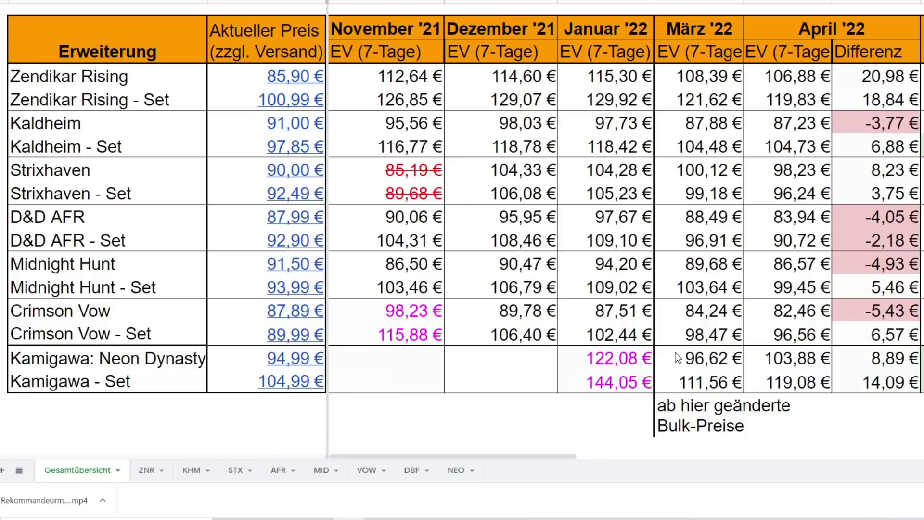
{"action": "left_click", "coordinate": [58, 409]}
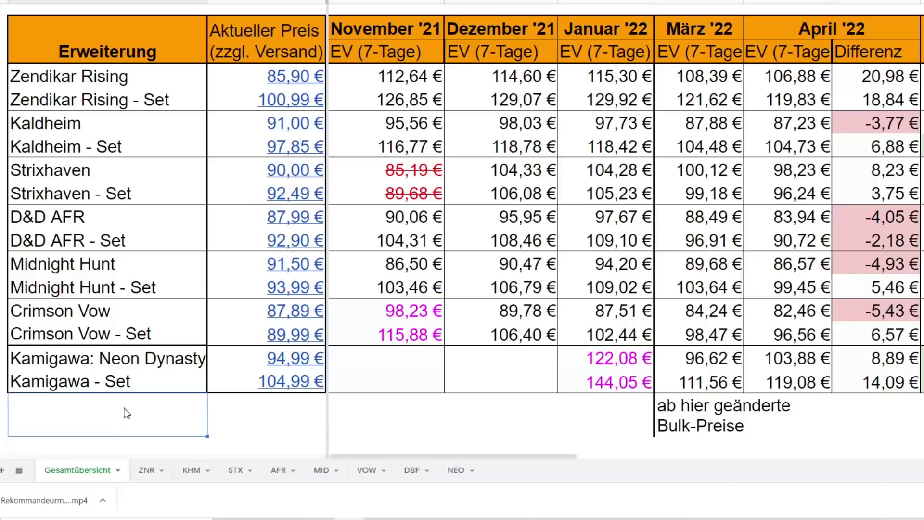